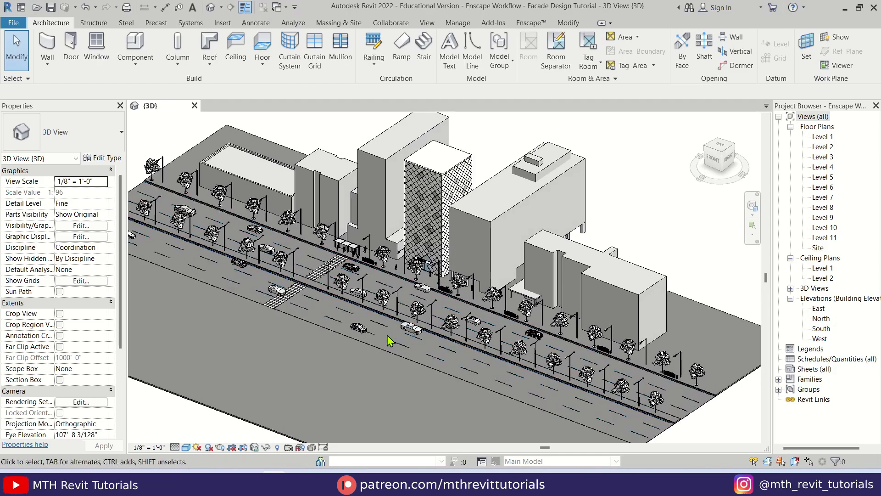
Open the 5 Course Bundle on learnrevitonline.com to bring up a Revit lesson video.
scroll(388, 342, up, 5)
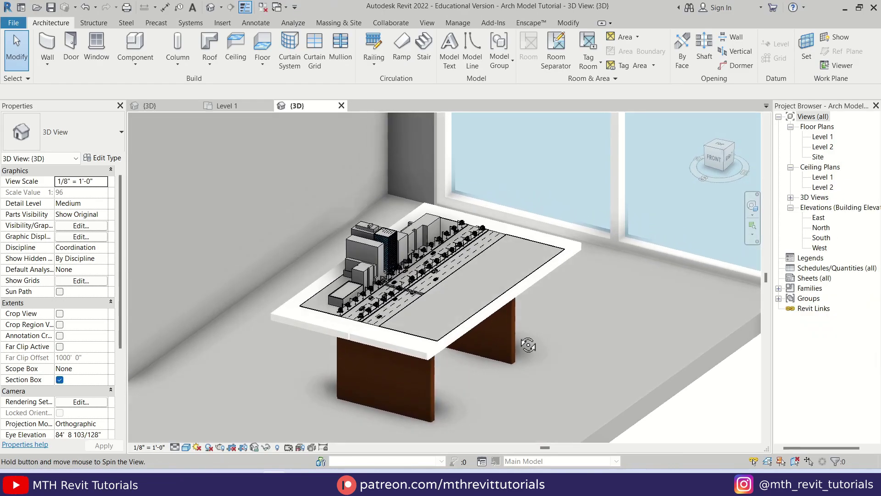
shift+middle_drag(582, 346, 514, 358)
scroll(392, 282, up, 3)
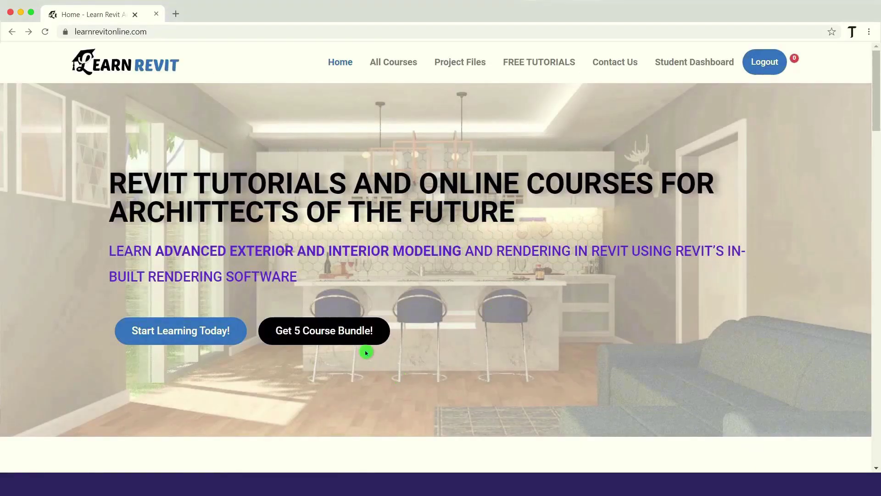
click(365, 349)
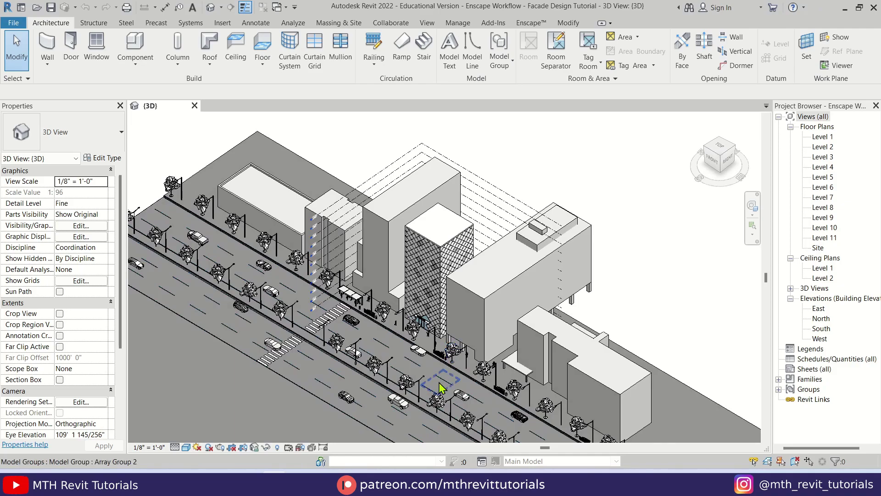
Hide the Model Groups category in the 3D view to remove the dashed array outlines.
scroll(449, 345, up, 5)
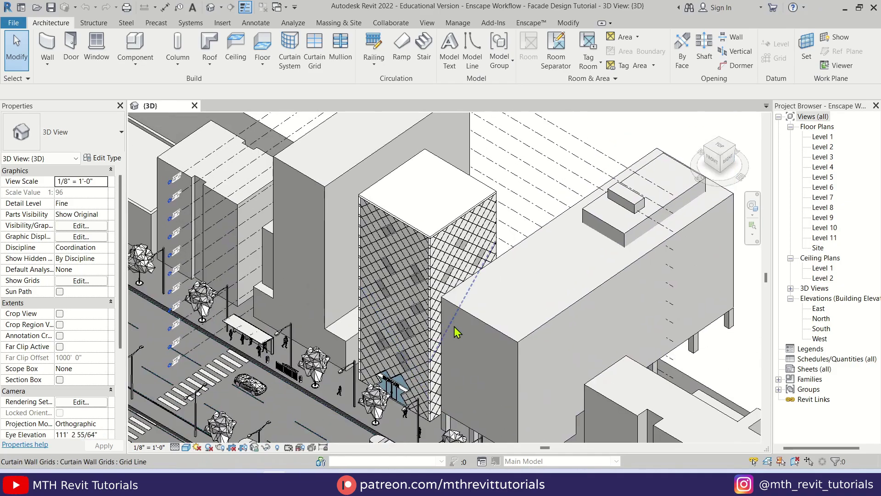
scroll(455, 330, down, 4)
scroll(348, 202, up, 5)
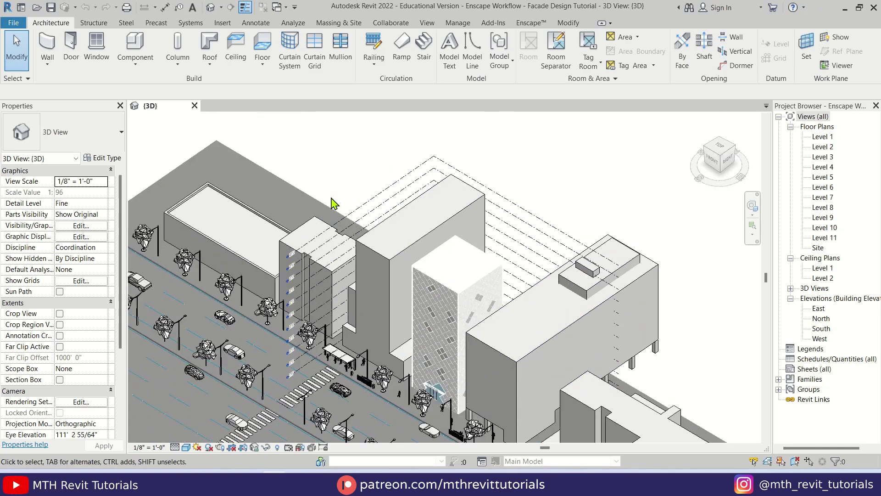
click(398, 191)
right_click(403, 182)
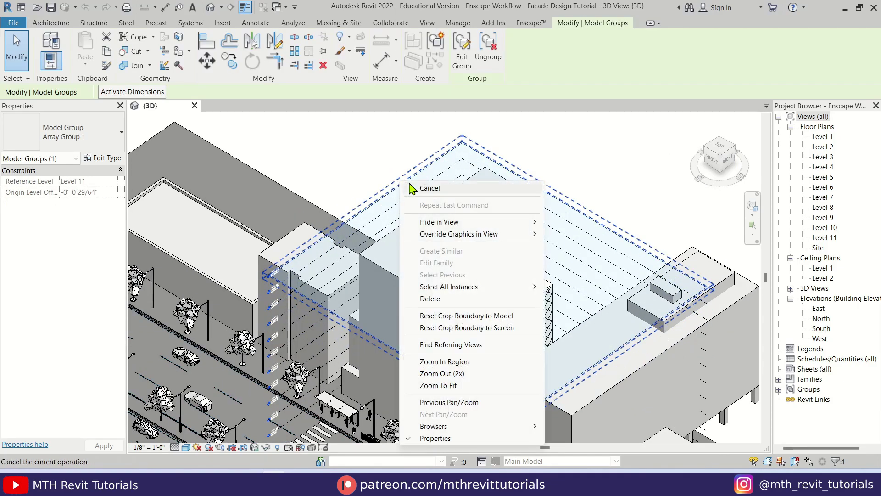
mouse_move(477, 223)
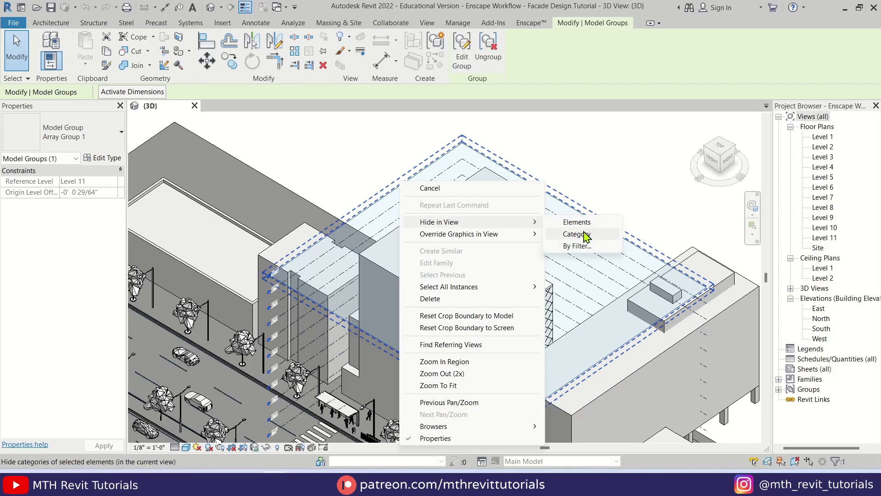
click(576, 234)
scroll(550, 257, down, 4)
middle_drag(427, 358, 443, 291)
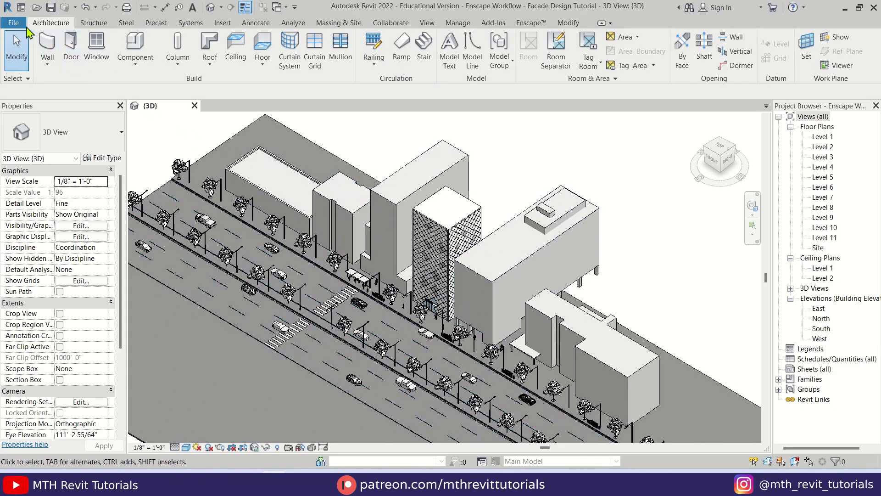
Start a DWG export of the current 3D view via Export > CAD Formats.
click(18, 24)
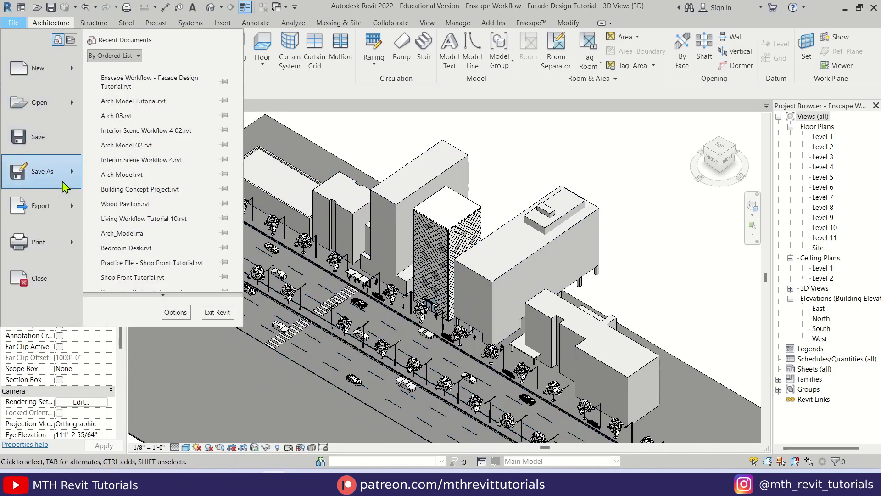
mouse_move(67, 206)
mouse_move(183, 88)
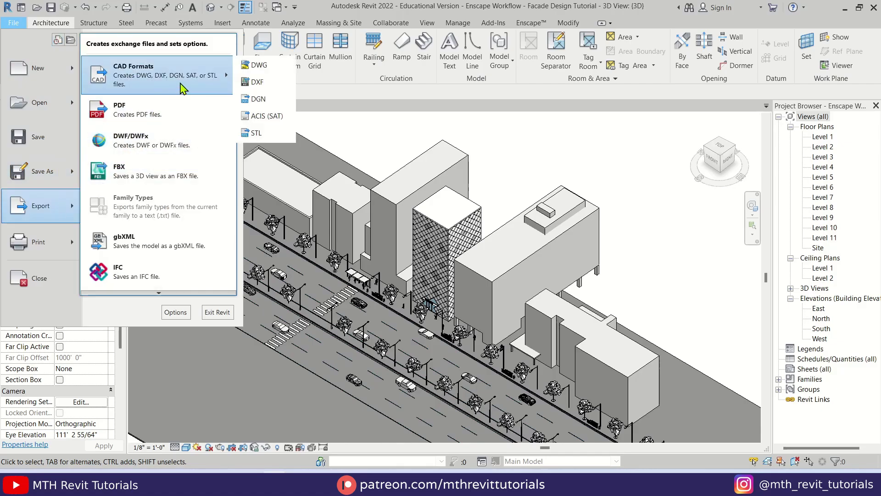
click(258, 64)
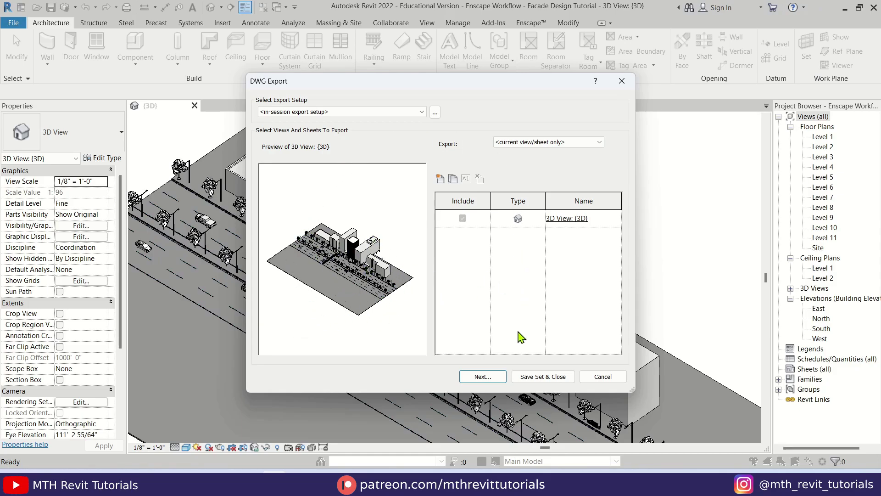
click(481, 377)
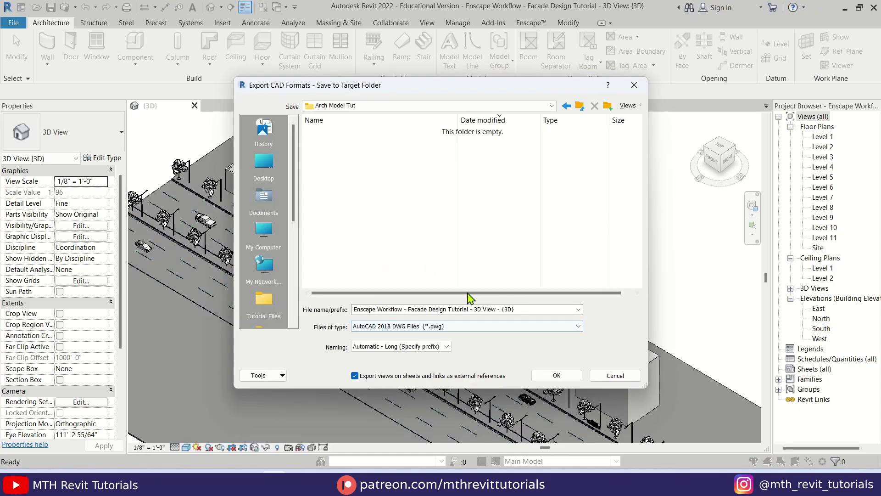
Save the export as Arch_Model in AutoCAD 2018 DWG format.
click(373, 309)
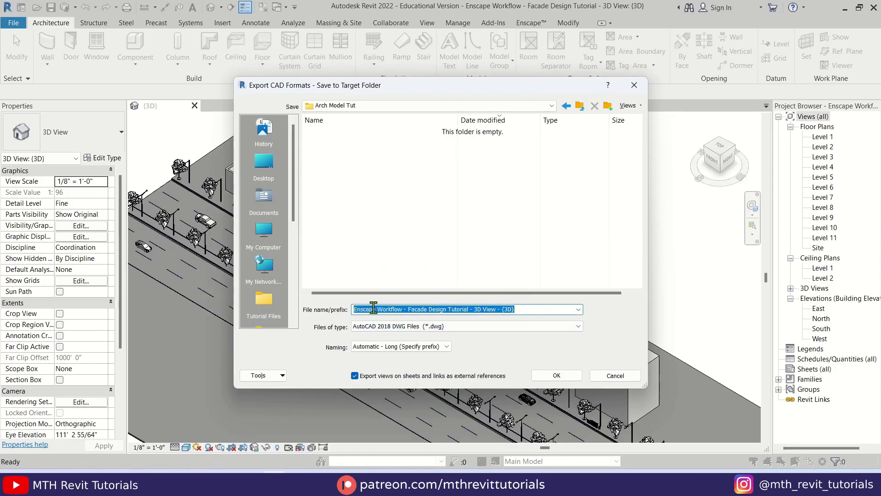
text(Arch_Model)
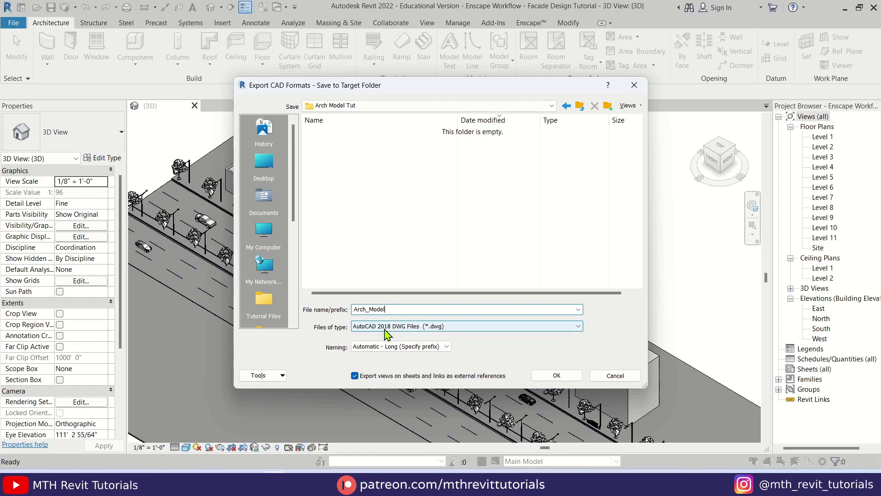
click(460, 328)
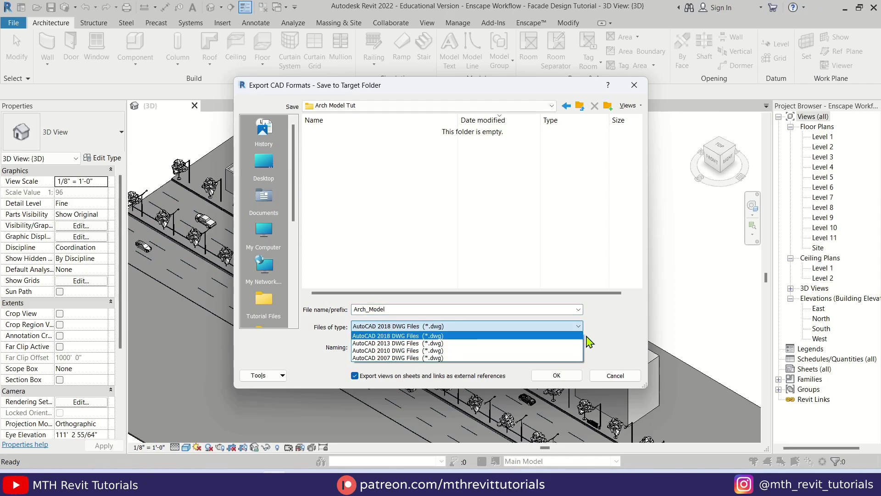
click(595, 340)
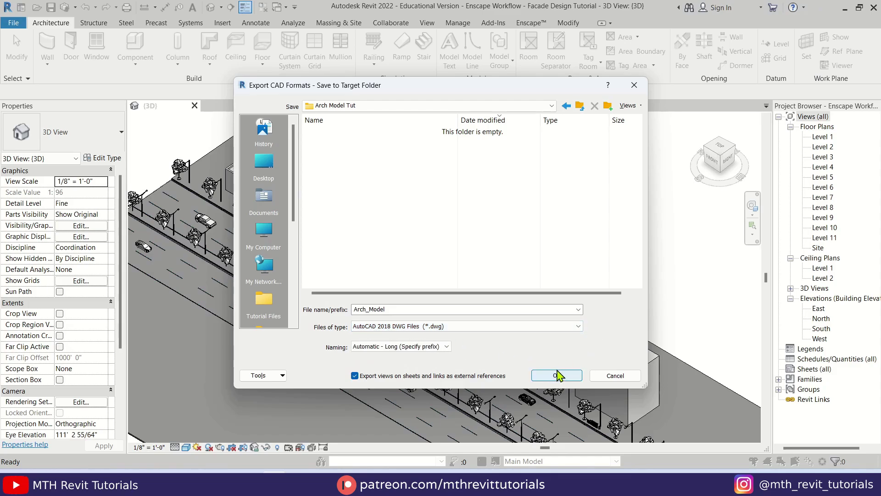
click(555, 374)
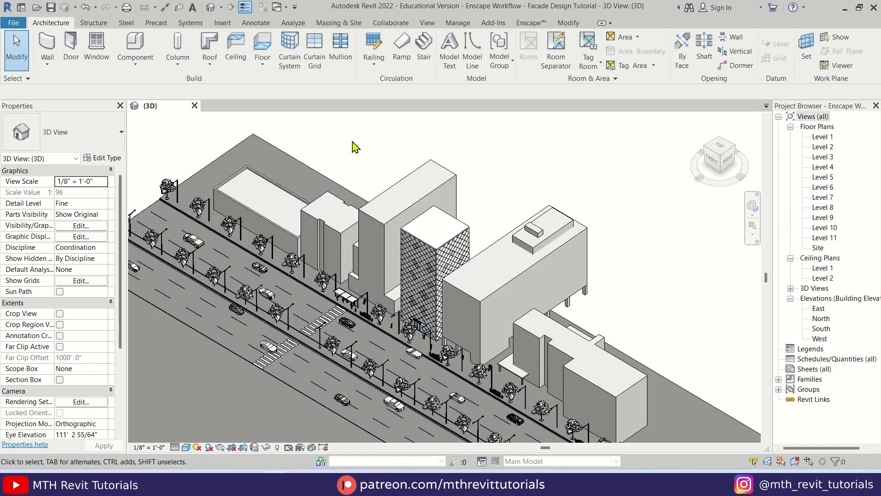
Create a new family from the English-Imperial 'Generic Model face based.rft' template.
click(13, 22)
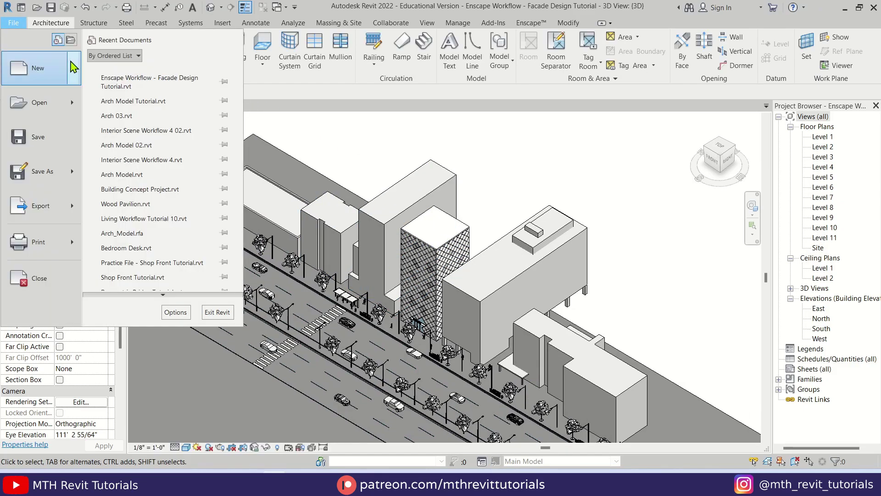
mouse_move(79, 72)
click(123, 102)
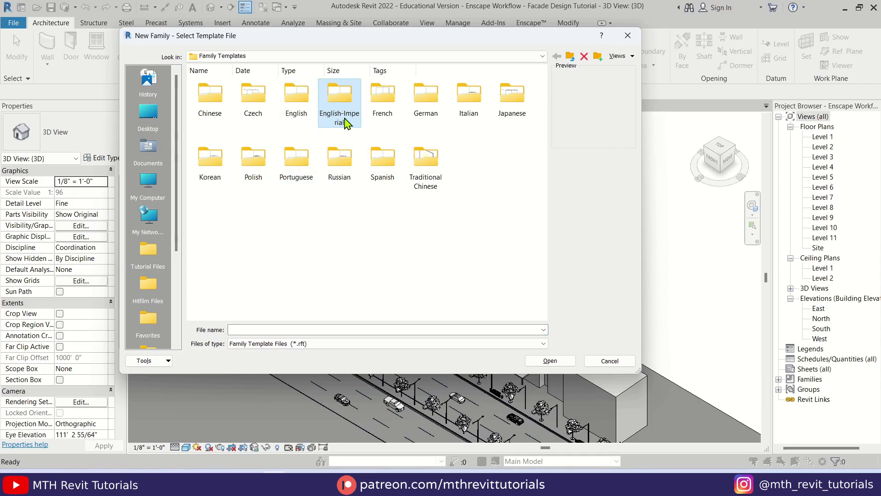
double_click(334, 110)
scroll(429, 225, up, 5)
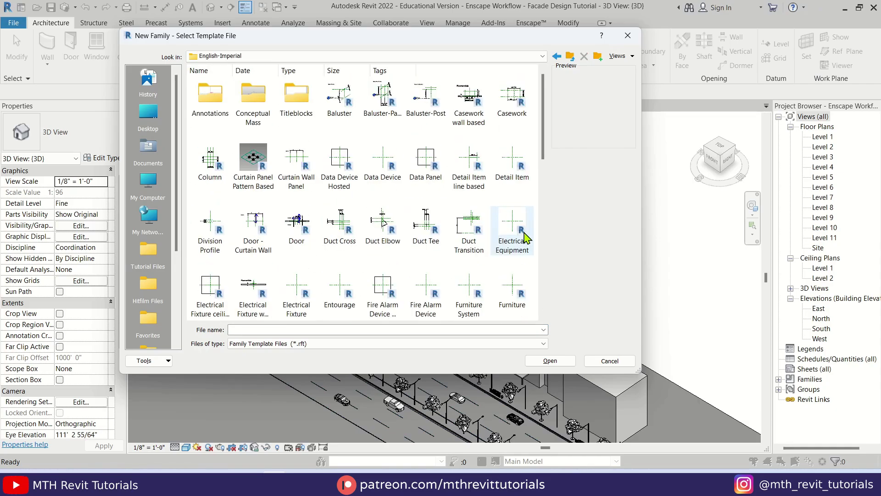
scroll(339, 227, down, 5)
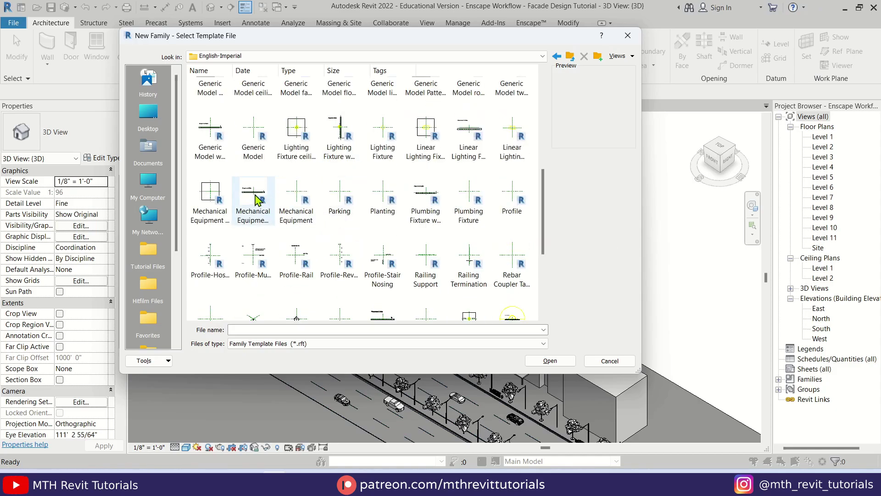
scroll(319, 244, up, 2)
click(297, 184)
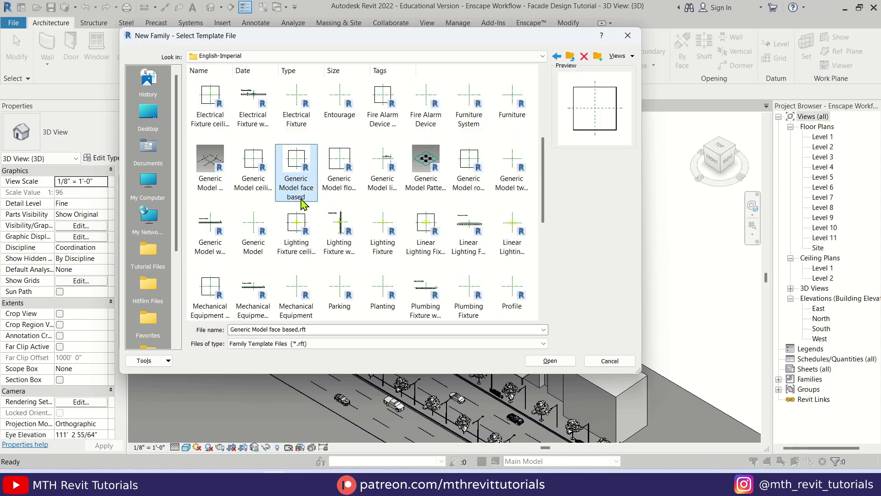
click(564, 360)
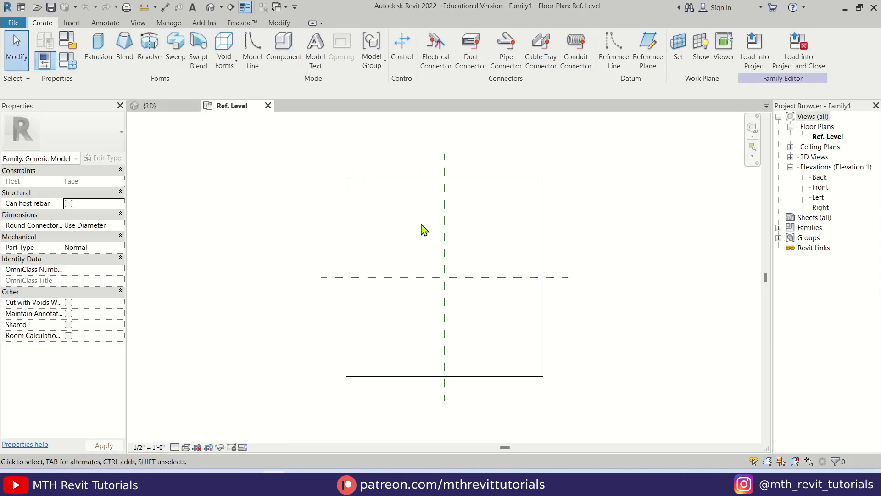
Import Arch_Model.dwg in black and white, Auto-Detect units, positioned Center to Center.
click(72, 23)
click(324, 64)
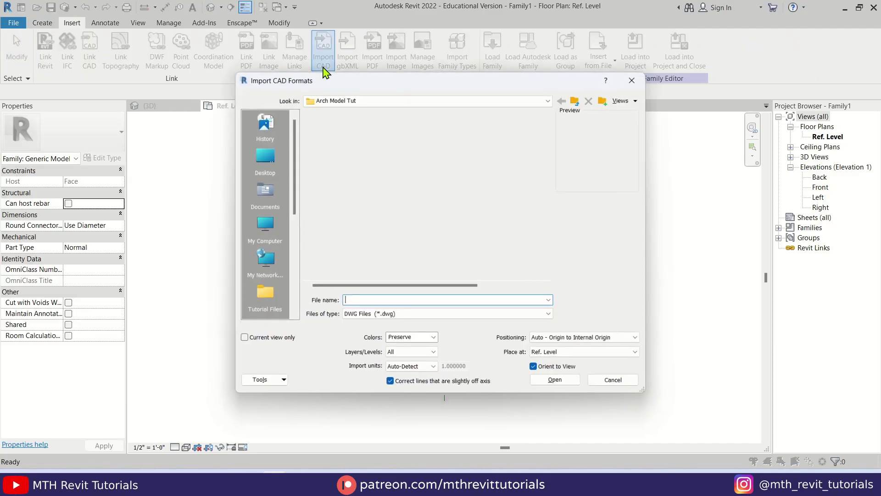
click(362, 129)
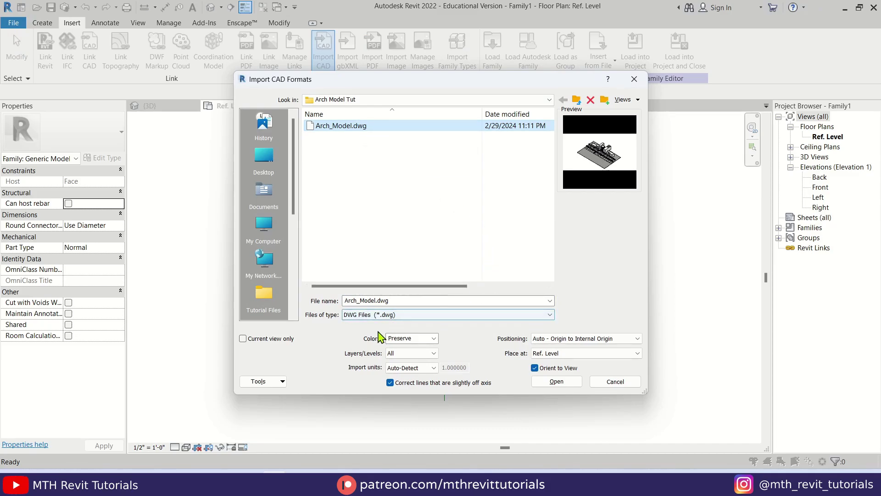
click(433, 340)
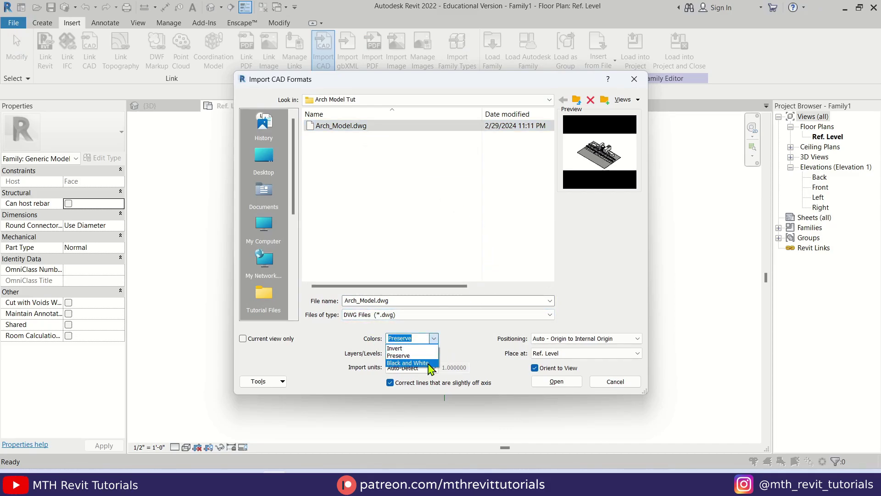
click(435, 364)
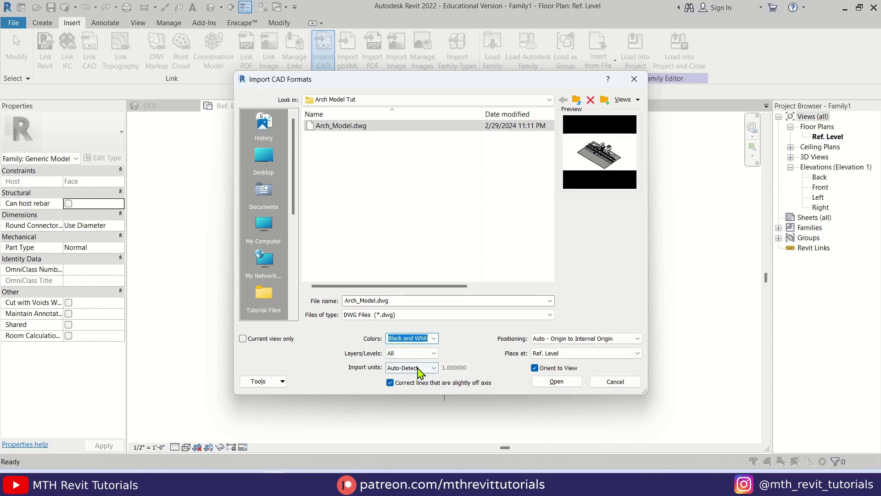
click(399, 367)
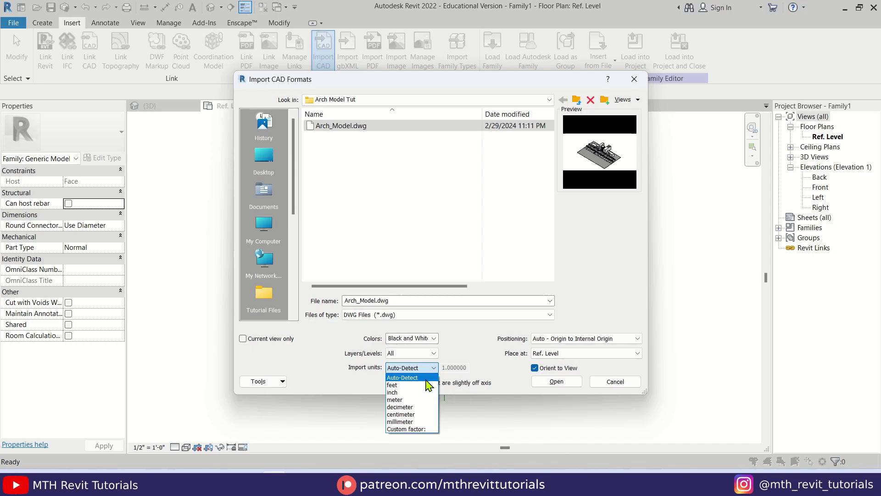
click(426, 378)
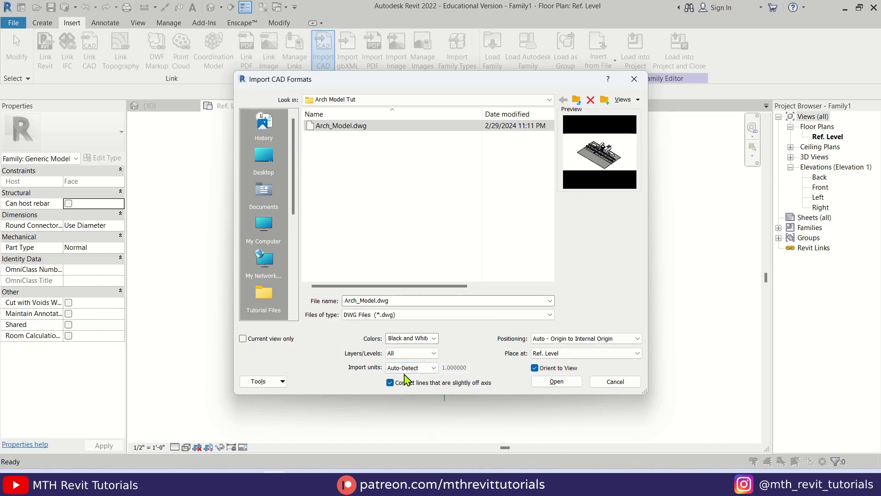
click(586, 338)
click(591, 348)
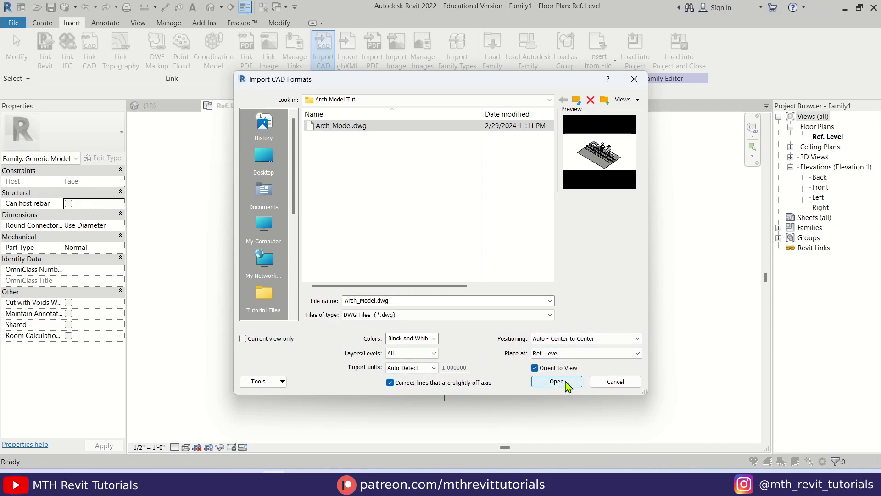
click(566, 382)
scroll(416, 305, down, 4)
scroll(415, 305, down, 6)
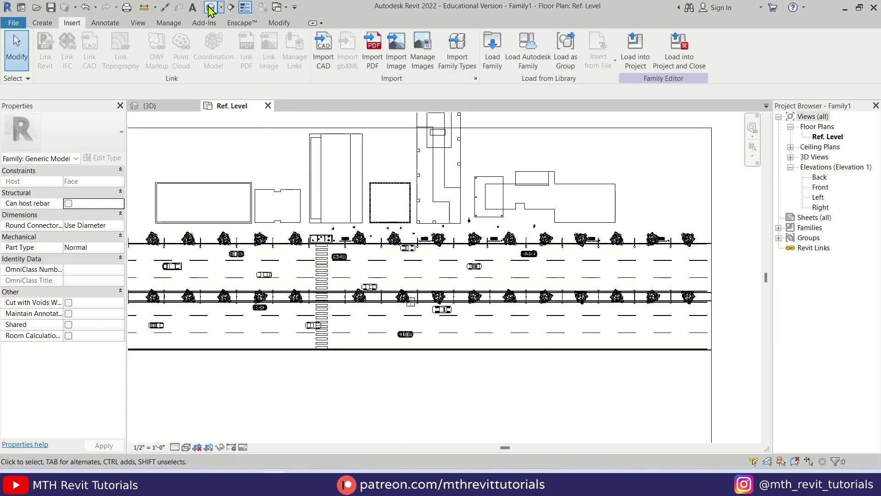
Inspect the imported street model in the default 3D view.
click(211, 8)
scroll(477, 274, up, 4)
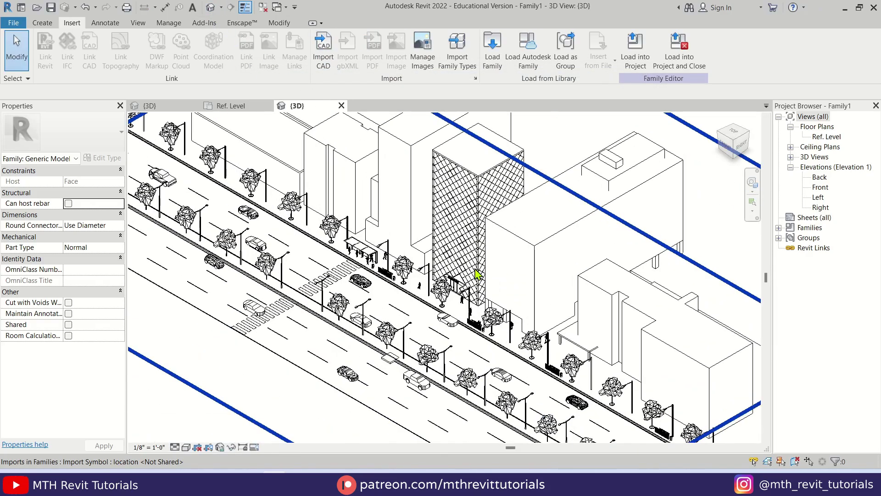
scroll(476, 274, down, 4)
Return to the Ref. Level plan, select the imported DWG, and bring up Temporary Hide/Isolate.
click(239, 106)
scroll(450, 314, up, 3)
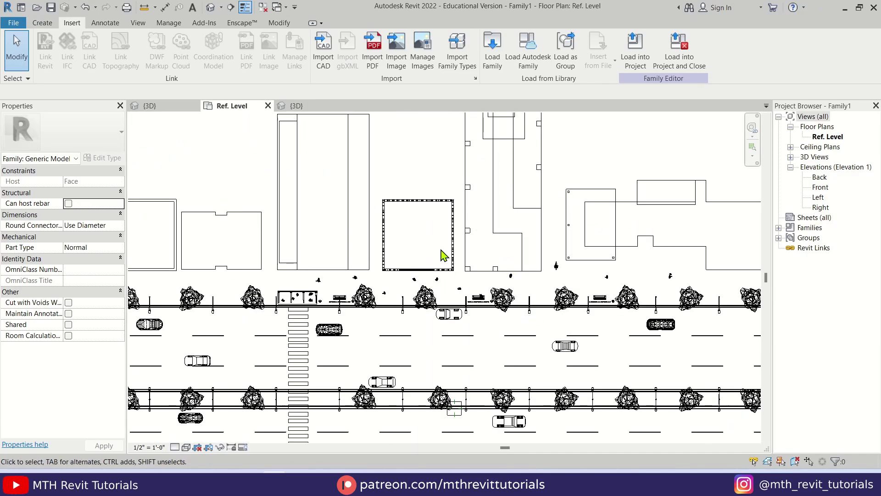
scroll(441, 278, up, 1)
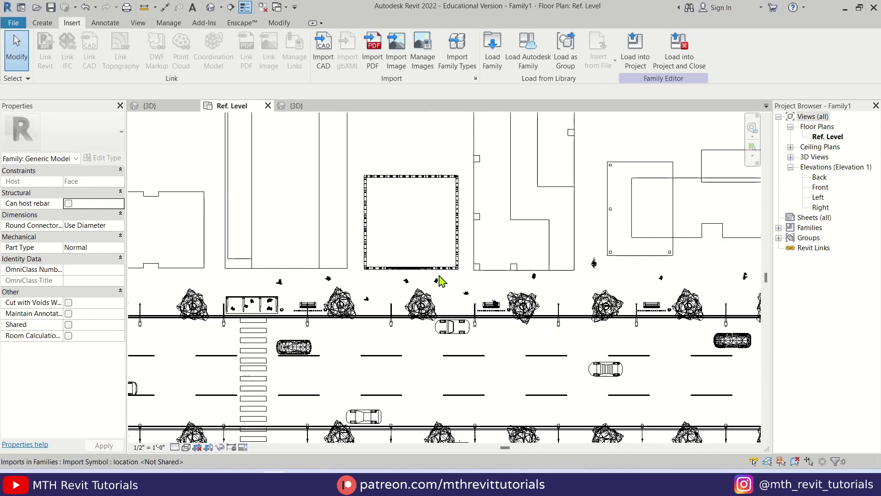
click(358, 305)
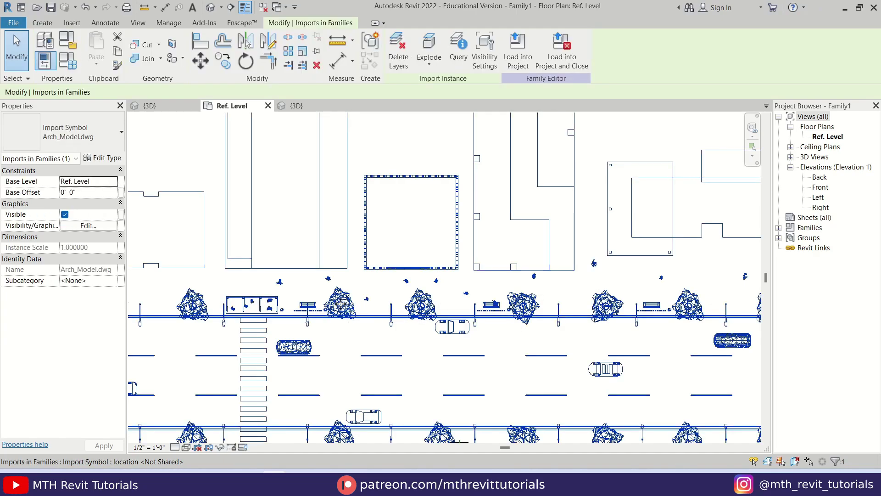
click(220, 447)
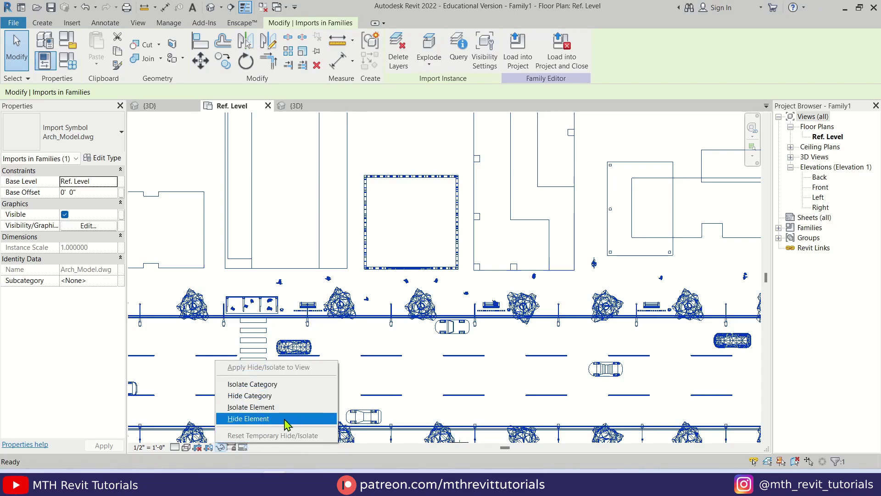
Temporarily hide the imported DWG and centre the reference square.
click(248, 419)
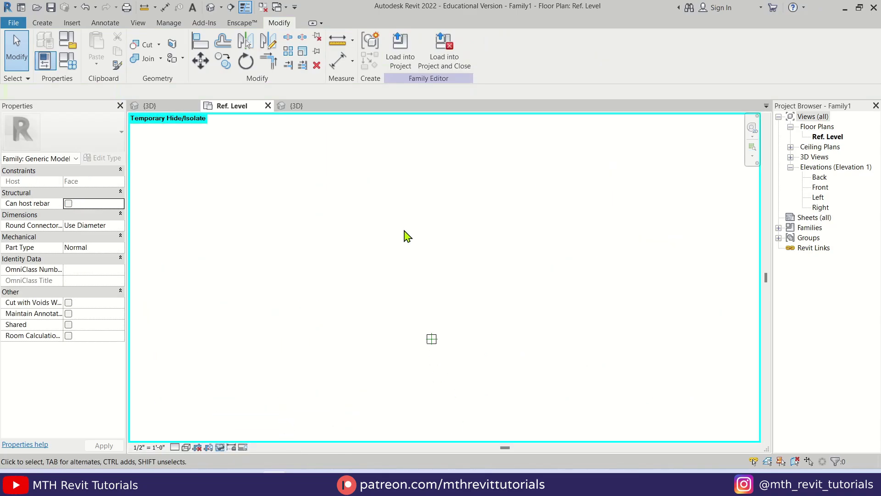
scroll(429, 275, up, 5)
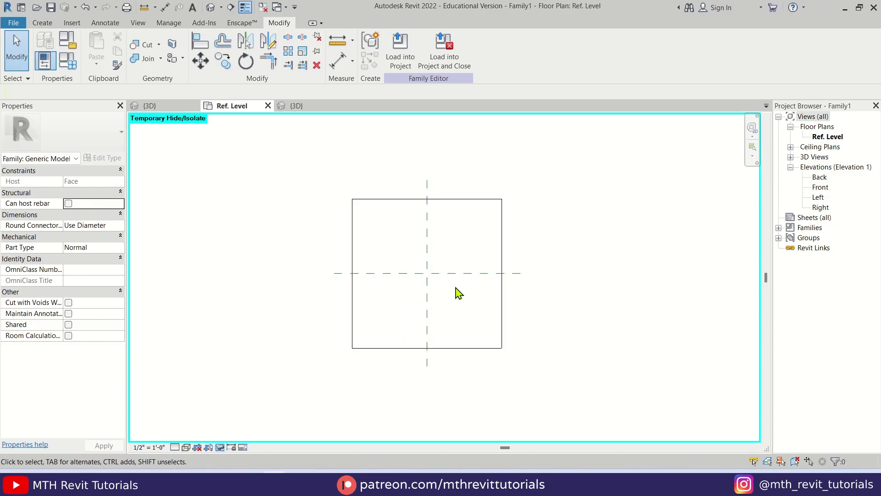
middle_drag(428, 337, 431, 300)
Draw an L of chained model lines: 6' horizontal and 1.2m vertical.
click(43, 22)
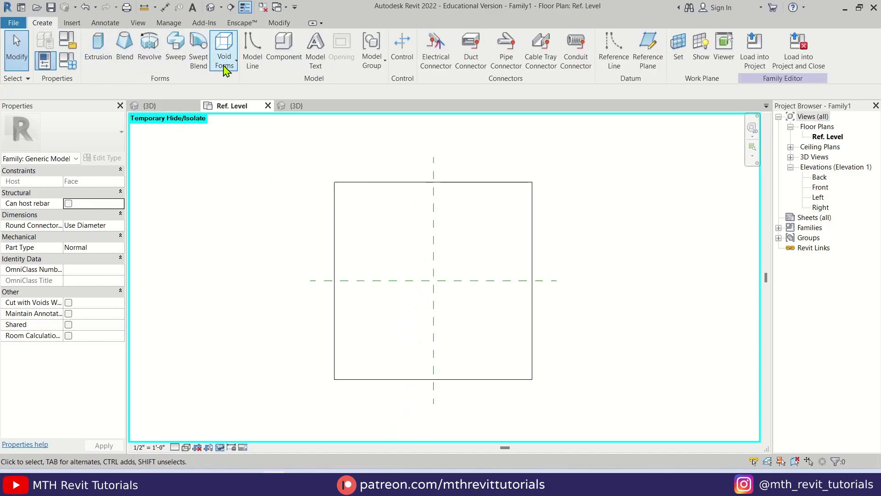
click(252, 55)
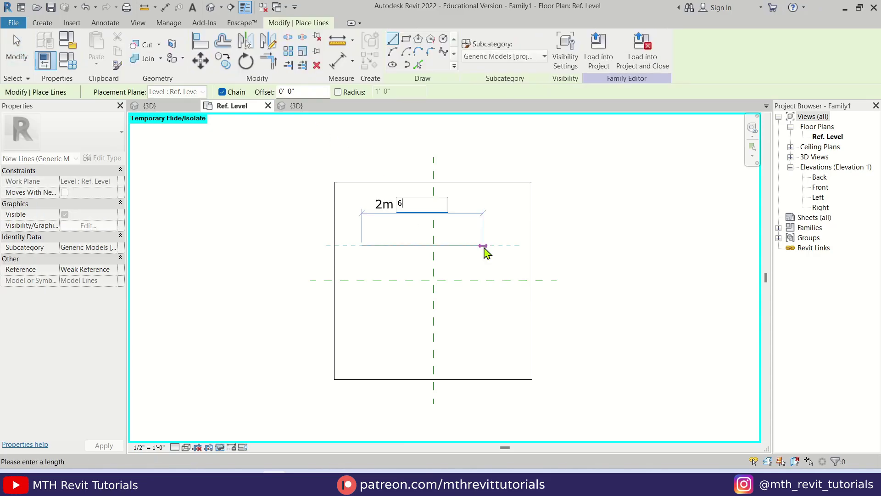
key(Return)
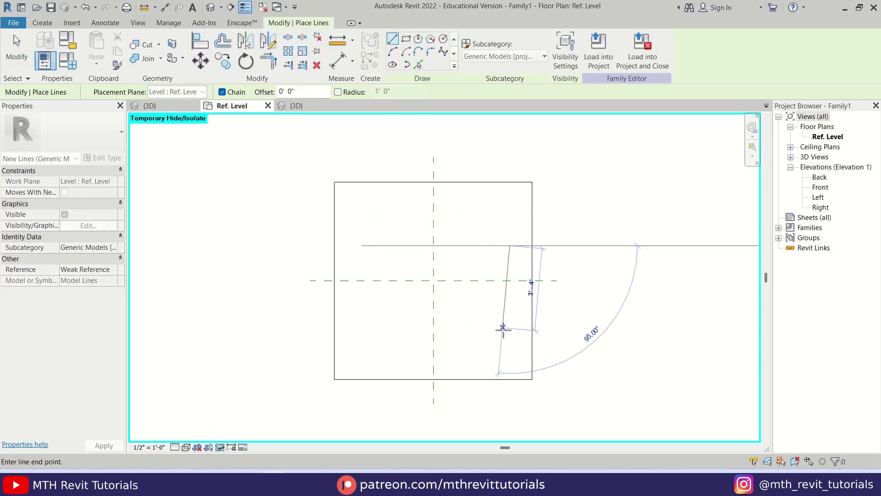
text(1.2m)
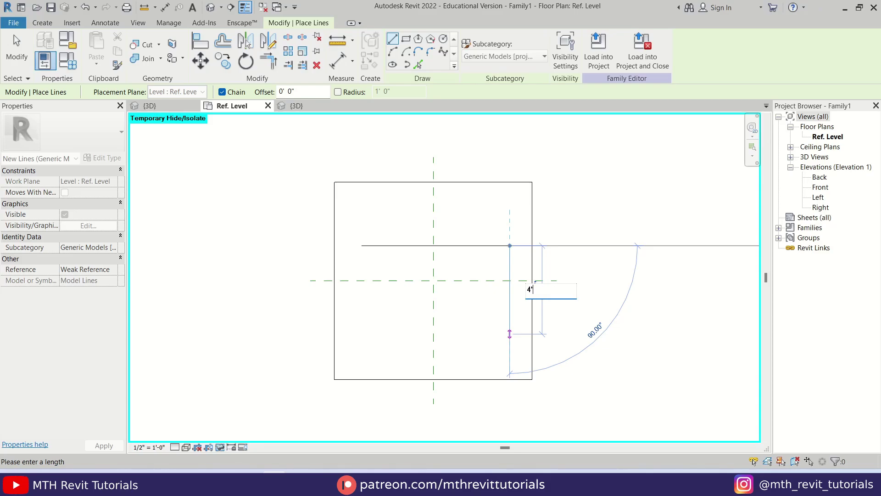
key(Return)
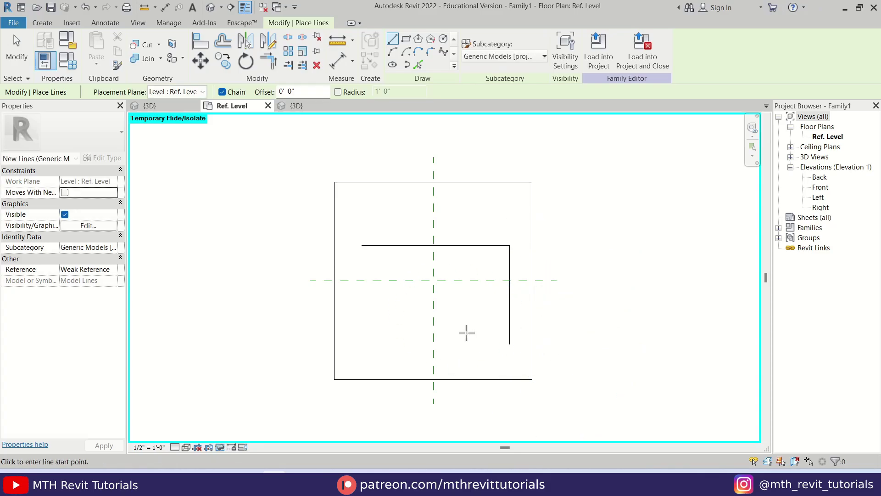
key(Escape)
key(Escape)
Select both connected lines together and move them to a new position.
key(Tab)
drag(486, 245, 475, 237)
click(451, 269)
middle_drag(450, 269, 459, 282)
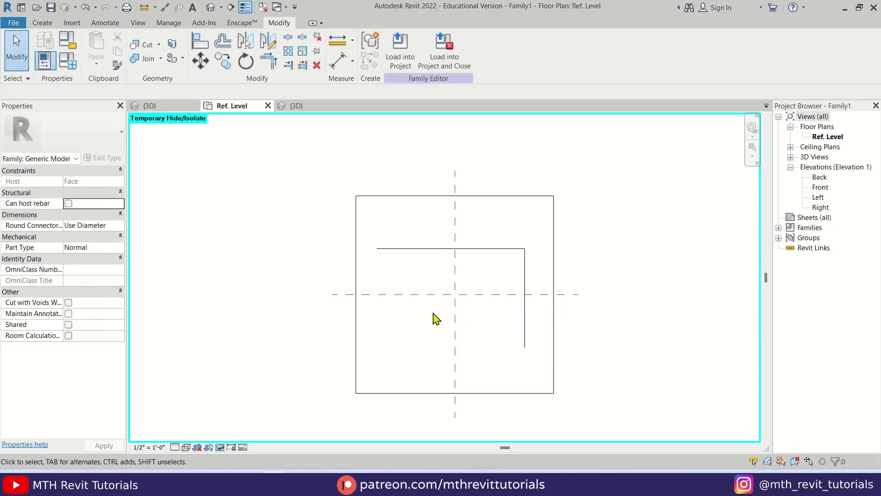
Reset Temporary Hide/Isolate so the Arch_Model.dwg street drawing reappears.
click(220, 447)
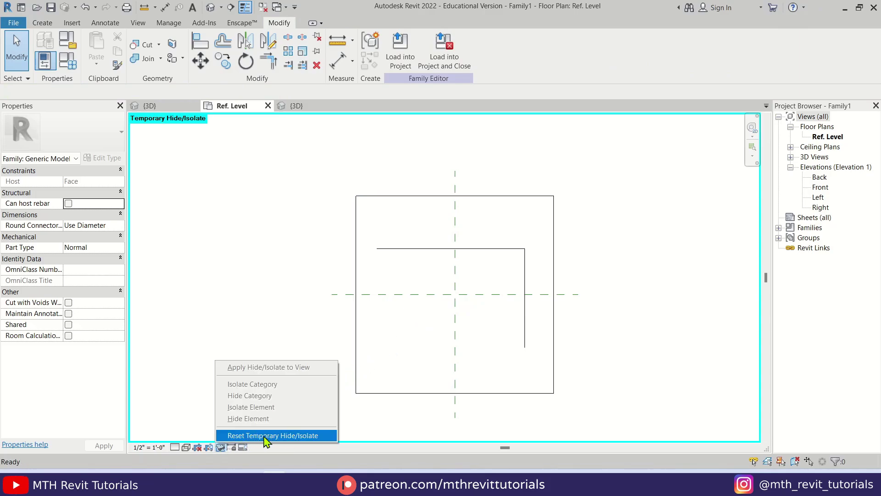
click(266, 436)
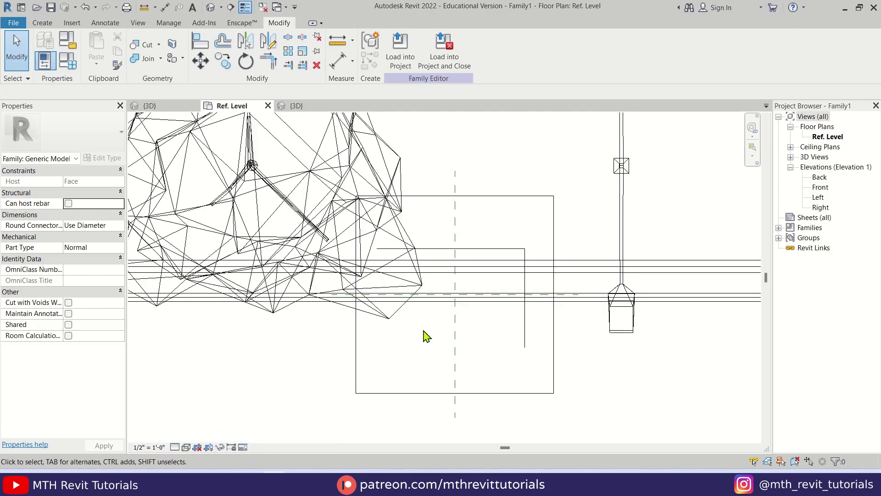
scroll(434, 342, down, 5)
scroll(427, 241, up, 2)
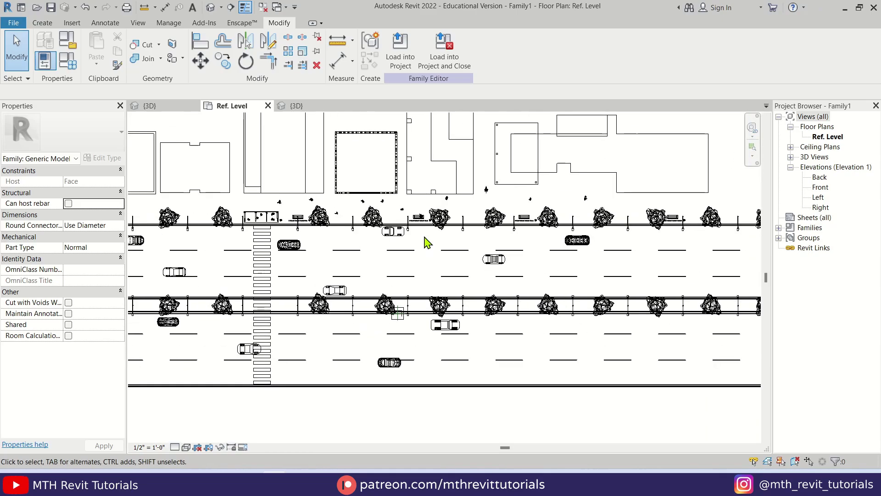
Set the imported DWG's type Scale Factor to 0.1 and apply.
click(322, 219)
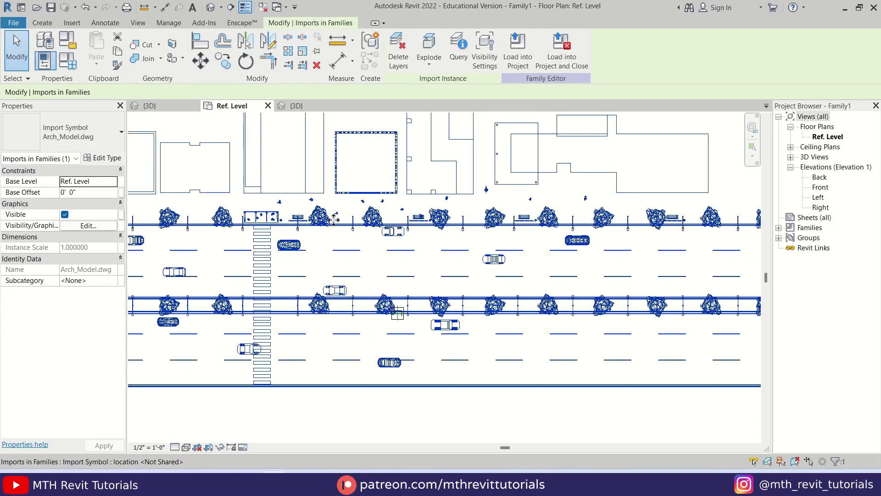
click(115, 161)
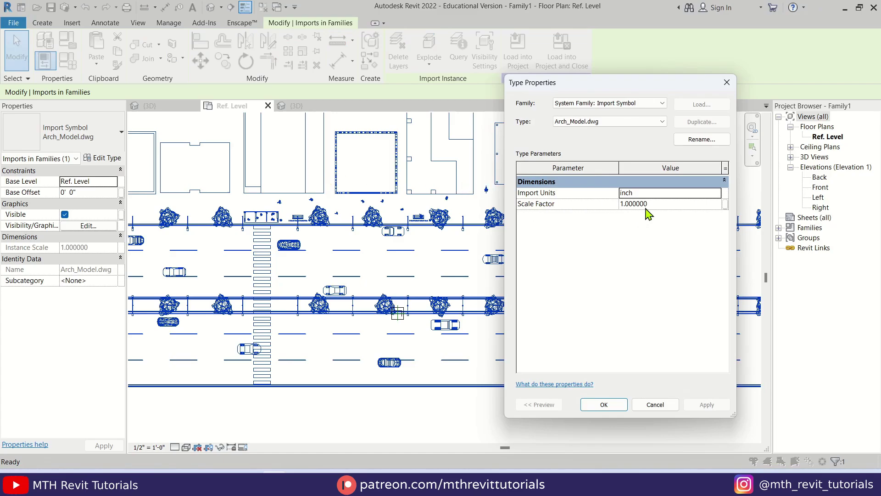
click(677, 204)
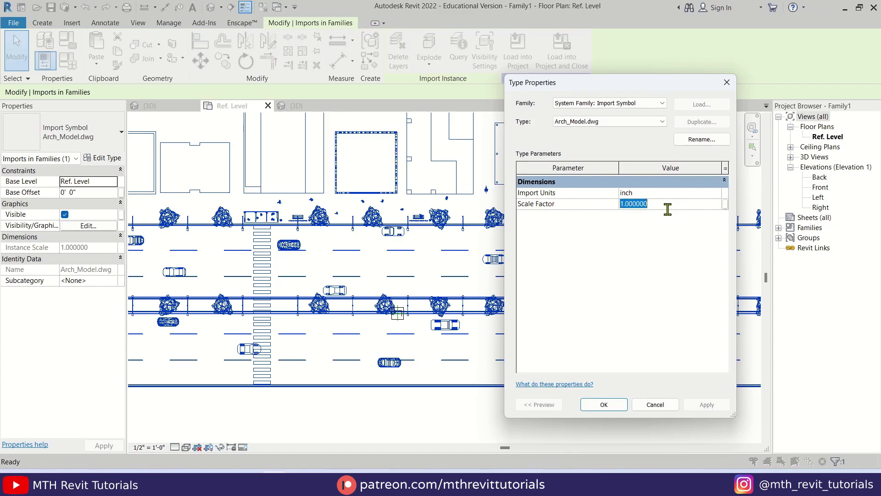
text(0.1)
click(706, 403)
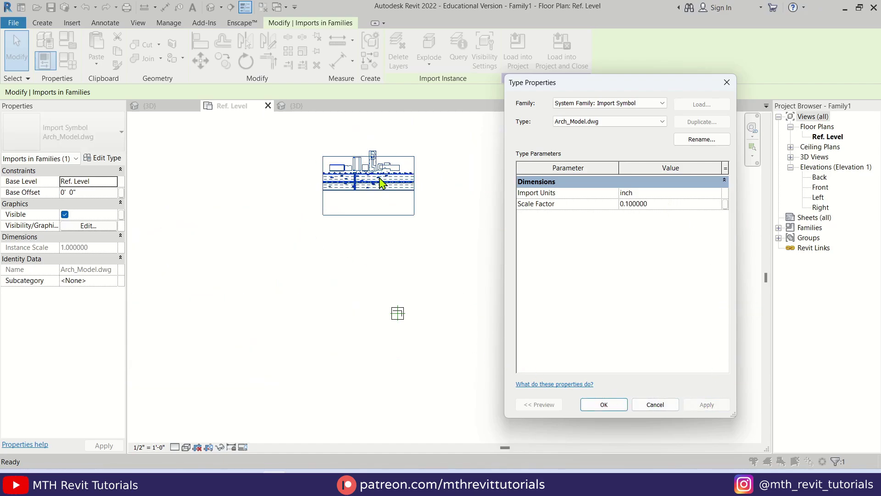
Reduce the Scale Factor further to 0.01, apply, and close Type Properties.
click(637, 204)
drag(626, 207, 672, 213)
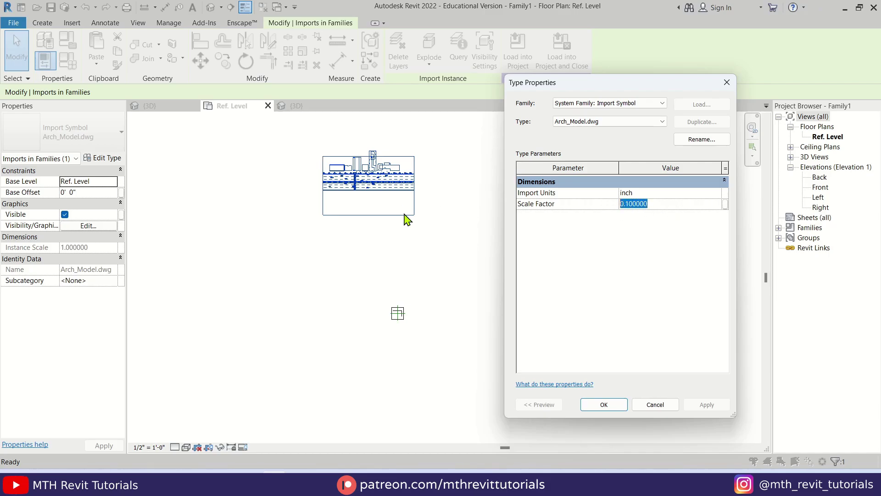
key(BackSpace)
key(BackSpace)
text(.01)
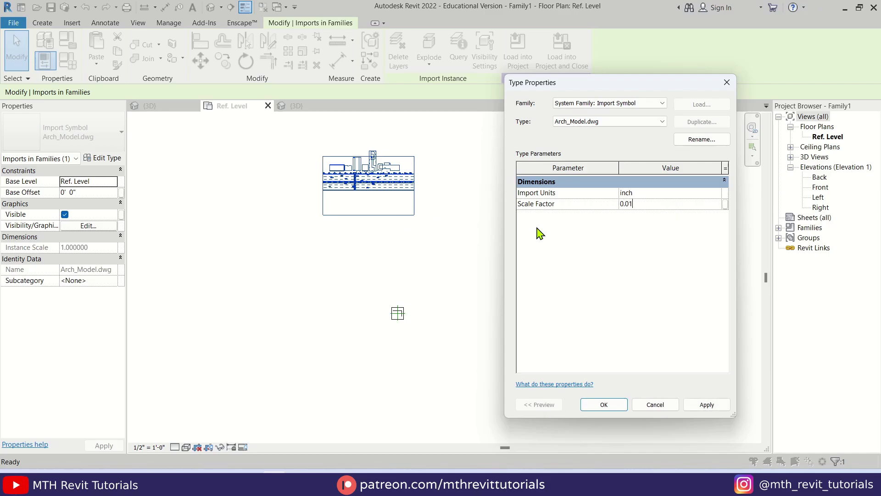
click(706, 405)
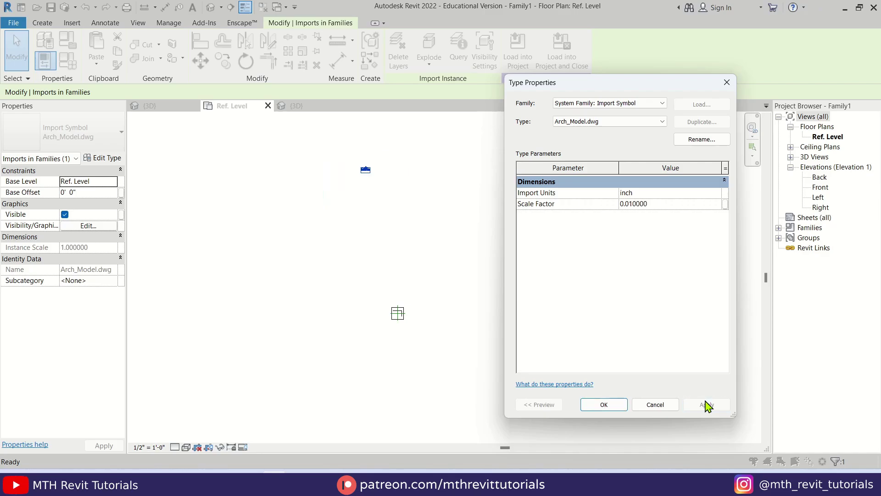
click(607, 406)
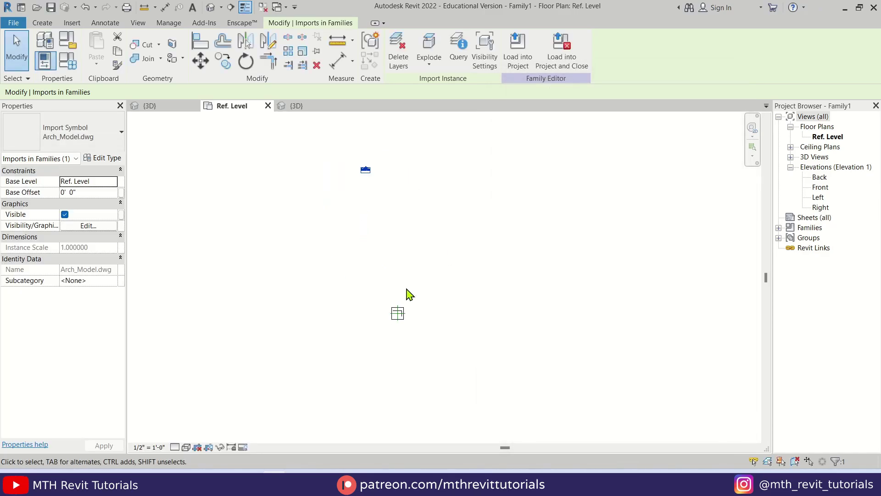
Zoom to fit, drag the shrunken city block onto the reference plane crossing, then deselect.
scroll(508, 208, up, 1)
right_click(510, 197)
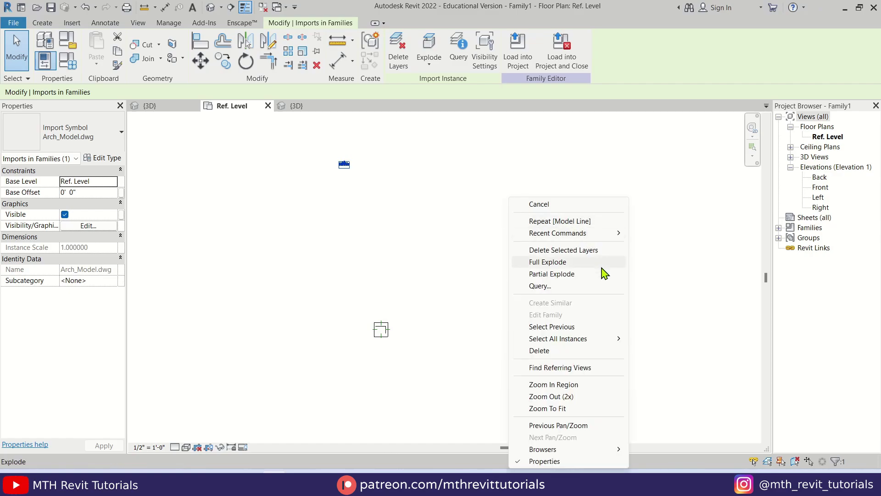
click(547, 408)
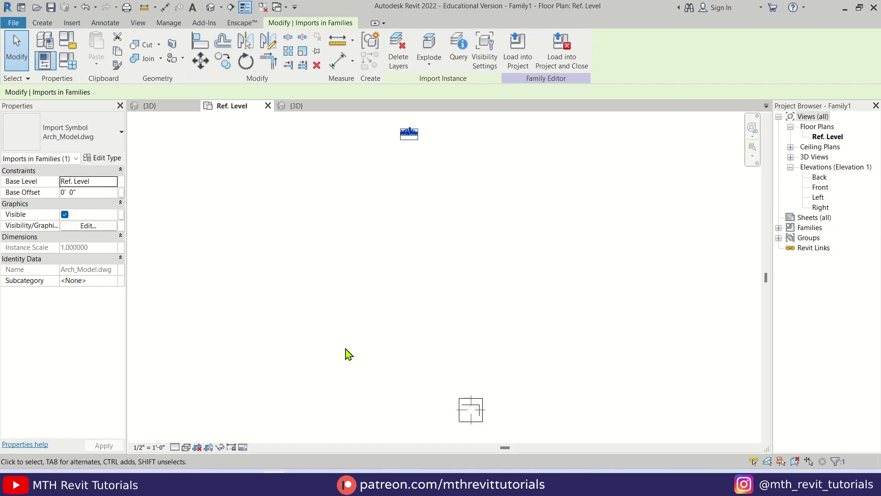
drag(409, 136, 438, 312)
scroll(454, 306, up, 10)
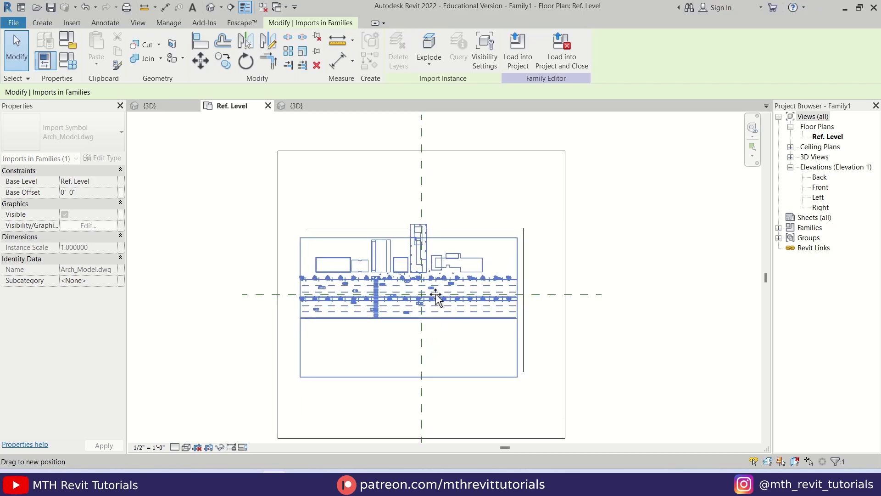
key(Escape)
click(456, 281)
key(Escape)
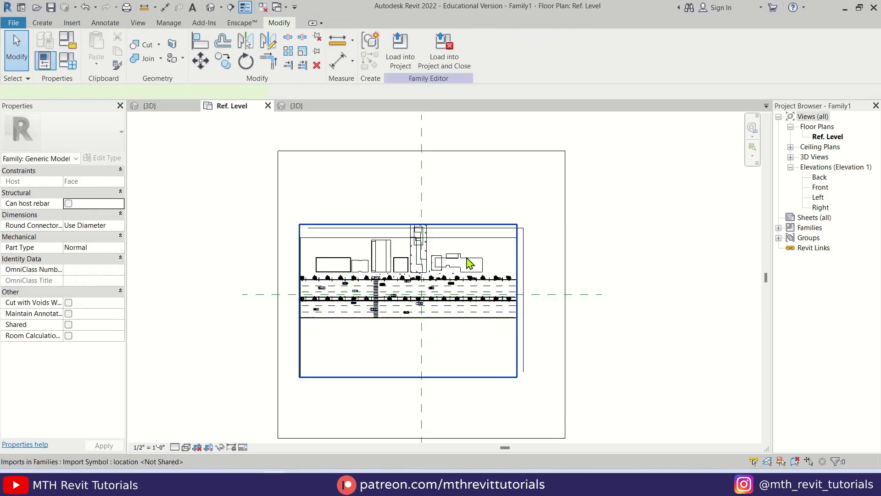
Change the Arch_Model.dwg import's type Scale Factor from 0.010000 to 0.009 and apply it.
click(468, 263)
click(104, 158)
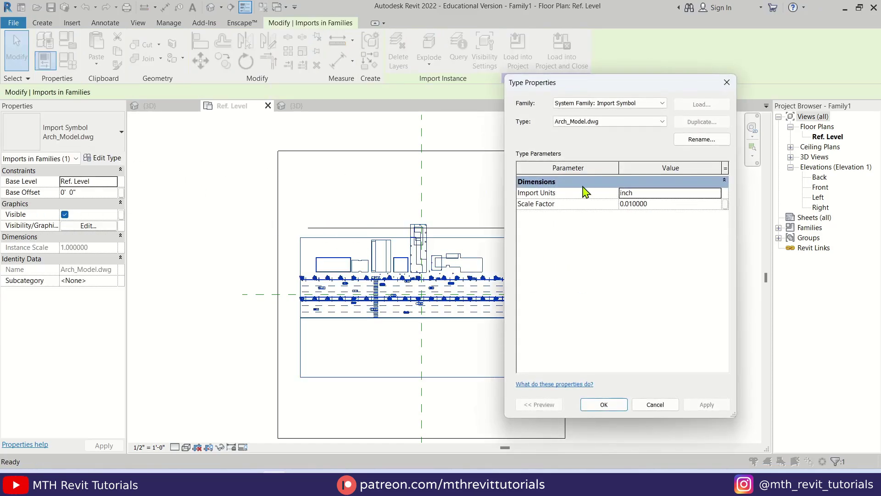
click(637, 204)
drag(630, 205, 657, 205)
text(0)
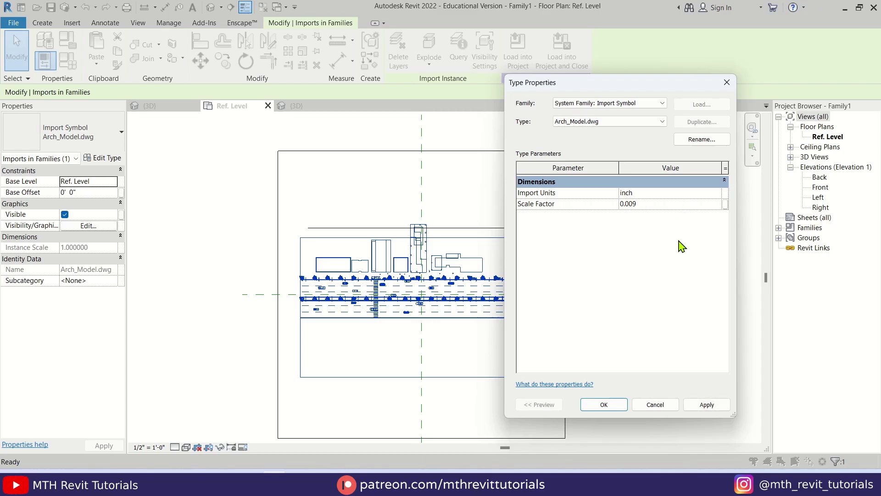
click(704, 405)
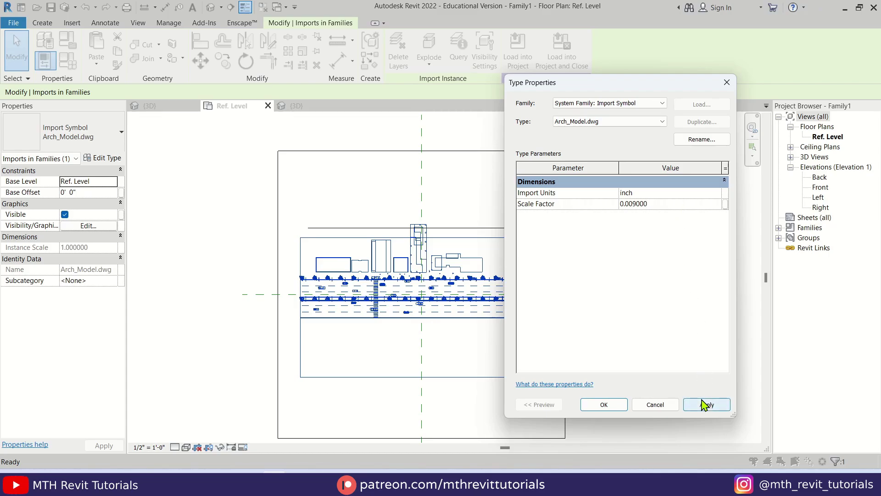
click(593, 405)
Shift the city-block import slightly to the right.
scroll(404, 256, up, 2)
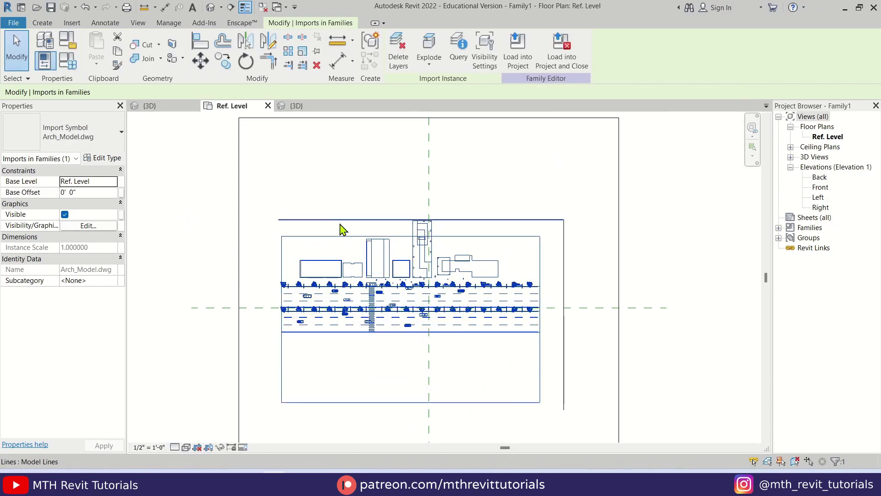
drag(535, 245, 547, 245)
key(Escape)
click(527, 271)
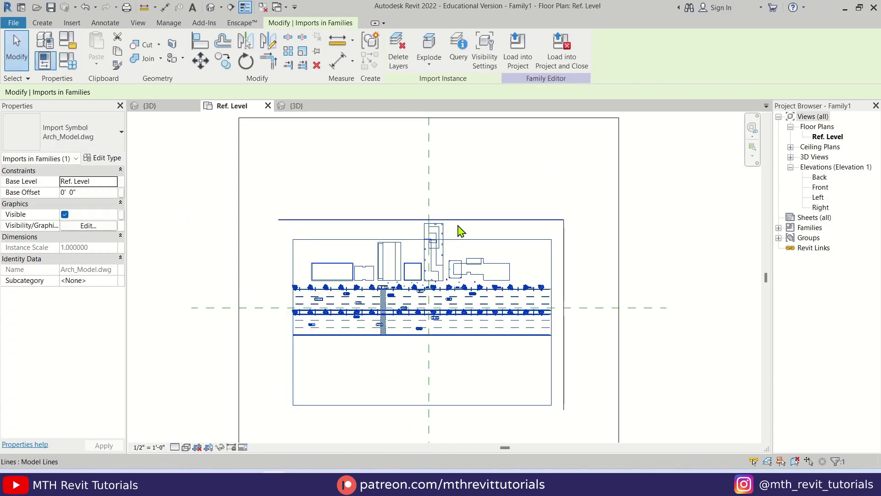
key(Escape)
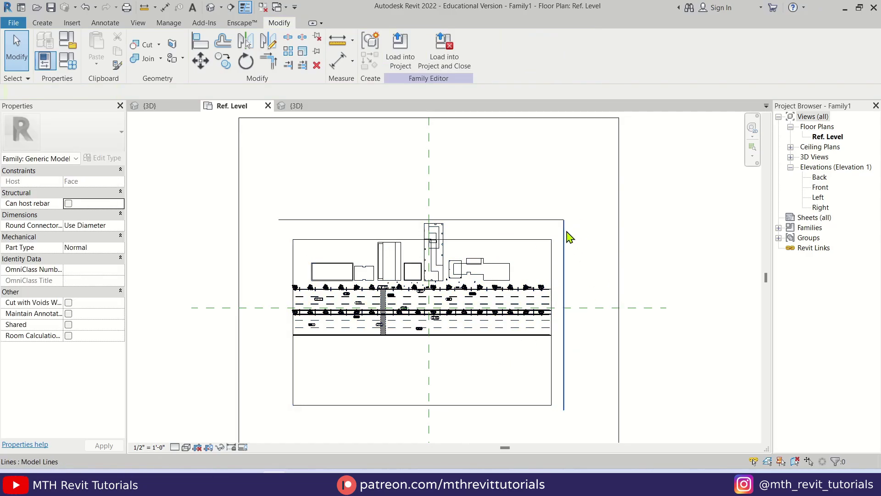
Delete the right vertical and top horizontal model lines.
click(566, 237)
key(Delete)
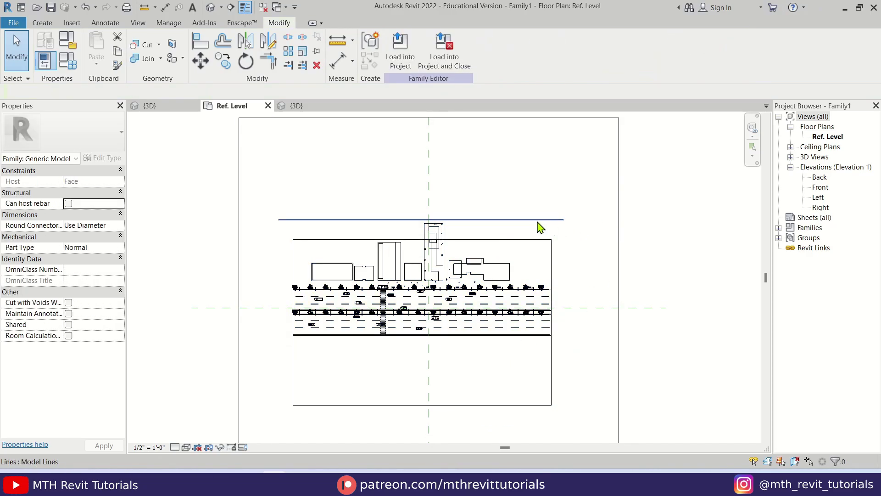
click(537, 223)
key(Delete)
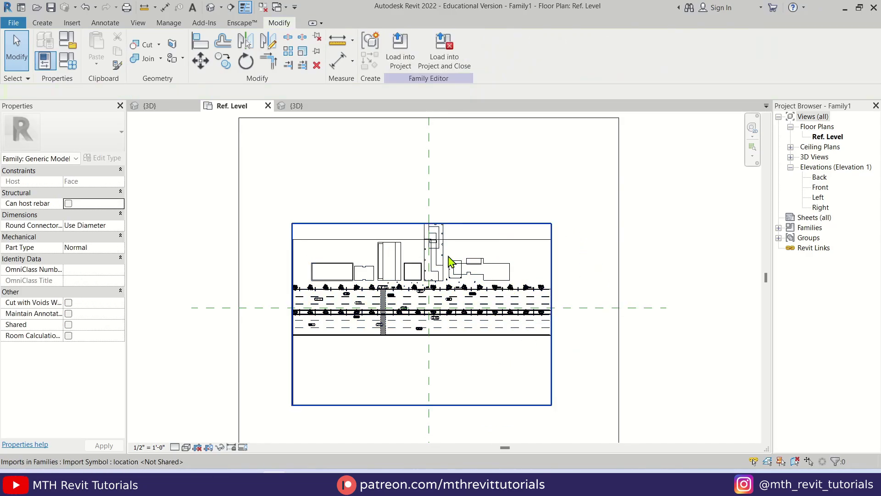
Check the small city model in the 3D view, then open the Front elevation.
click(303, 107)
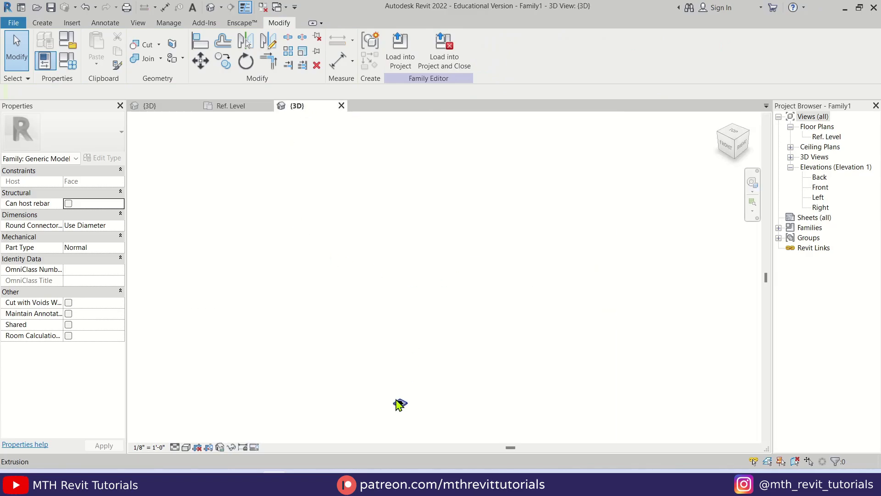
middle_drag(404, 400, 430, 305)
scroll(436, 257, up, 8)
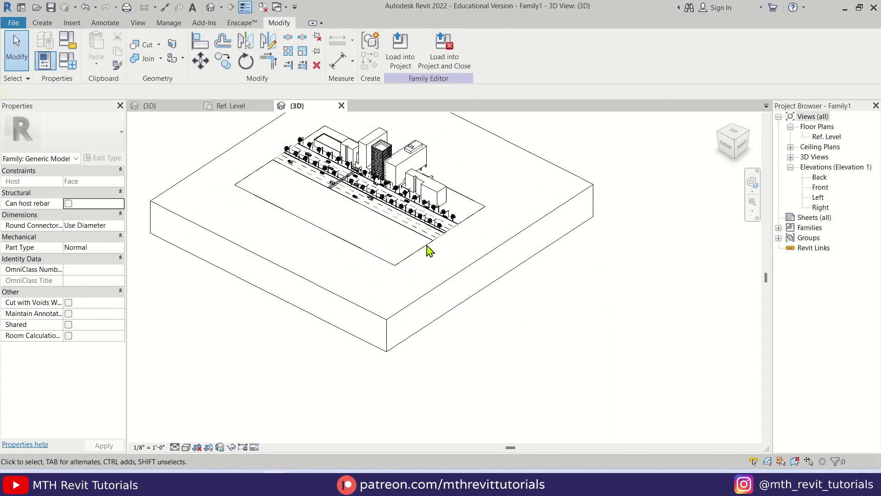
scroll(439, 253, down, 4)
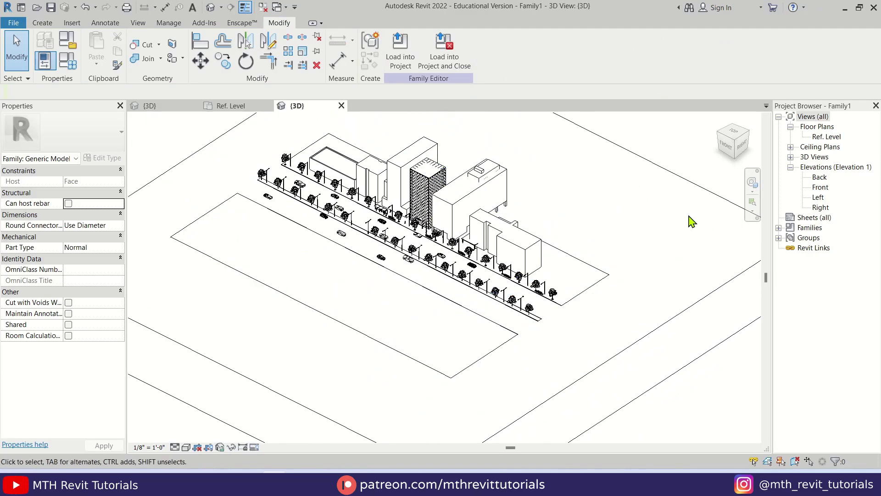
double_click(820, 186)
middle_drag(352, 352, 529, 370)
Zoom in on the Front elevation and select the imported city block.
scroll(511, 275, up, 5)
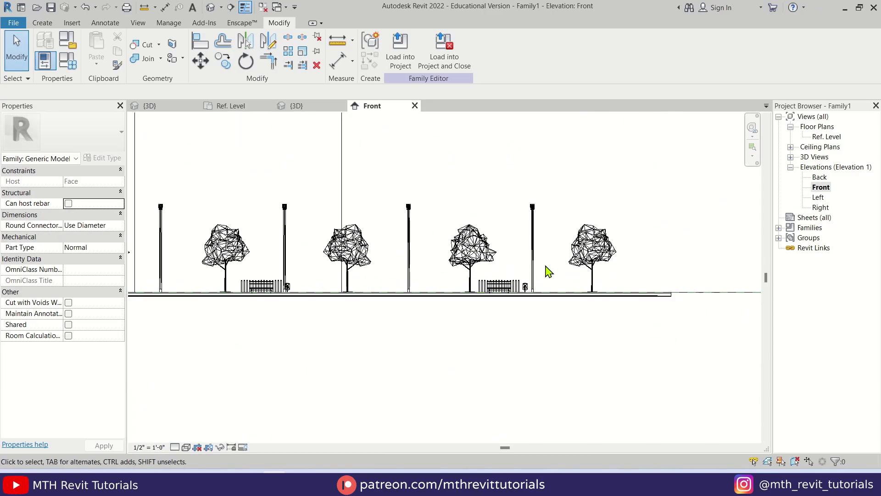
scroll(542, 270, down, 3)
scroll(591, 299, down, 2)
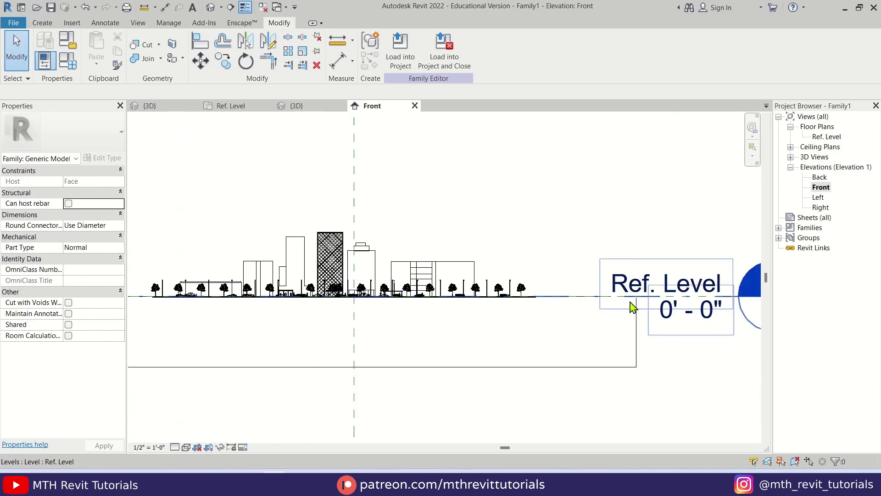
scroll(543, 299, up, 3)
scroll(543, 299, up, 5)
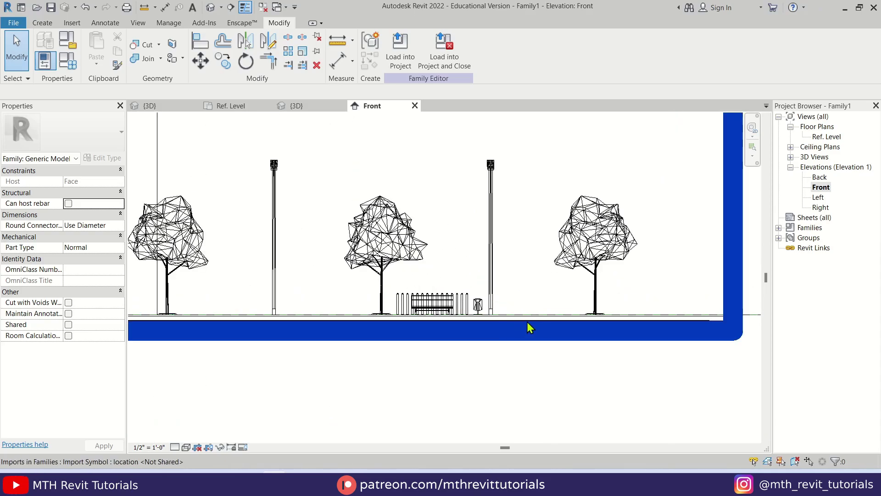
scroll(502, 317, up, 4)
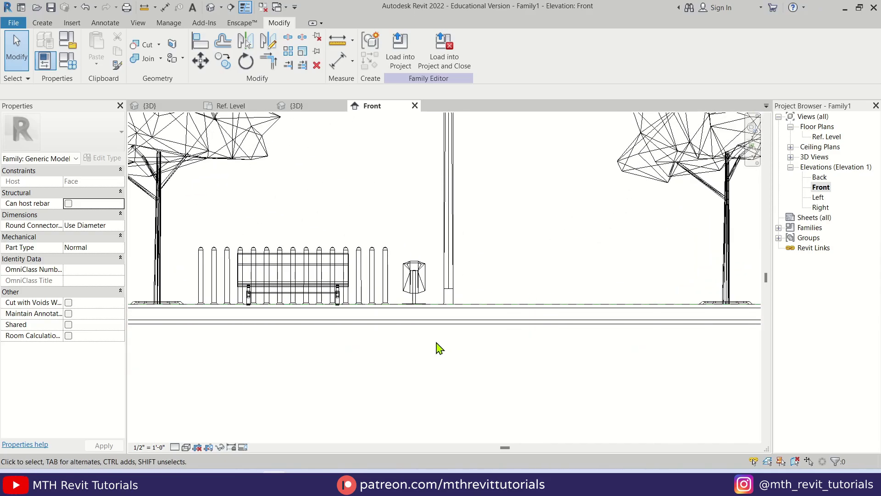
scroll(438, 347, up, 3)
scroll(448, 311, down, 5)
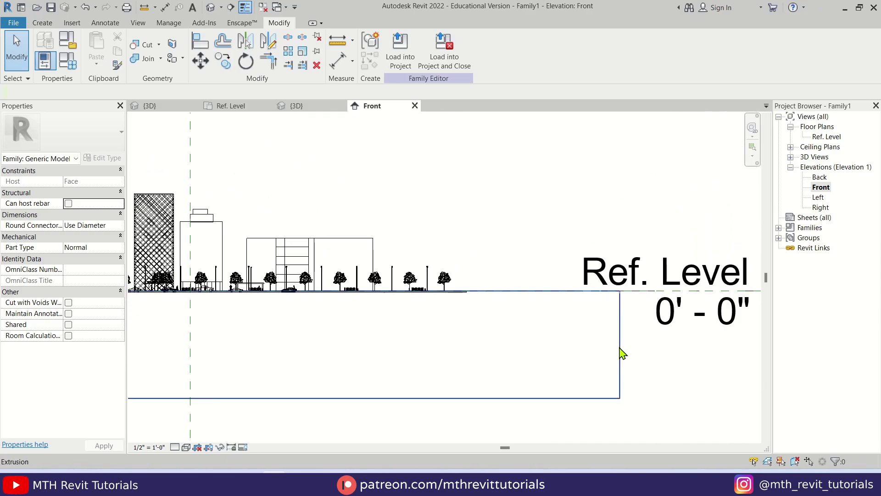
scroll(450, 303, up, 2)
click(441, 296)
scroll(502, 364, up, 2)
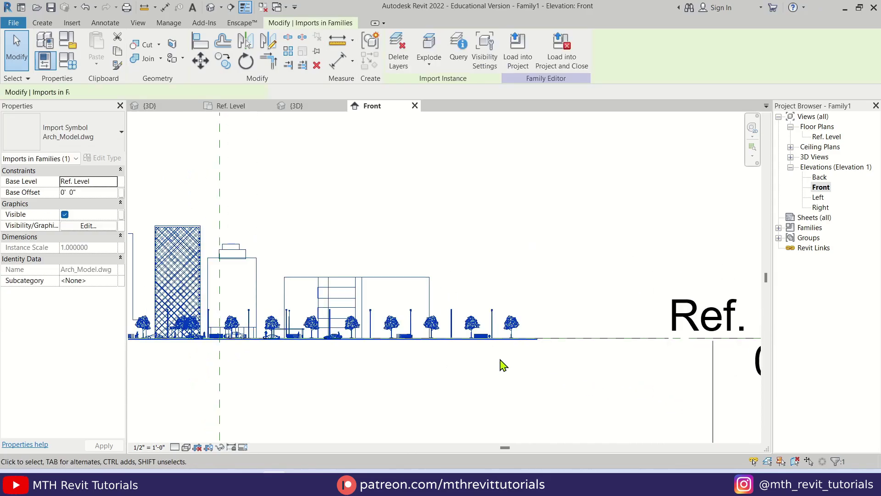
scroll(492, 303, up, 4)
Nudge the import up with the arrow keys to a 0' 0 9/64" base offset.
key(Up)
key(Up)
key(Up)
key(Up)
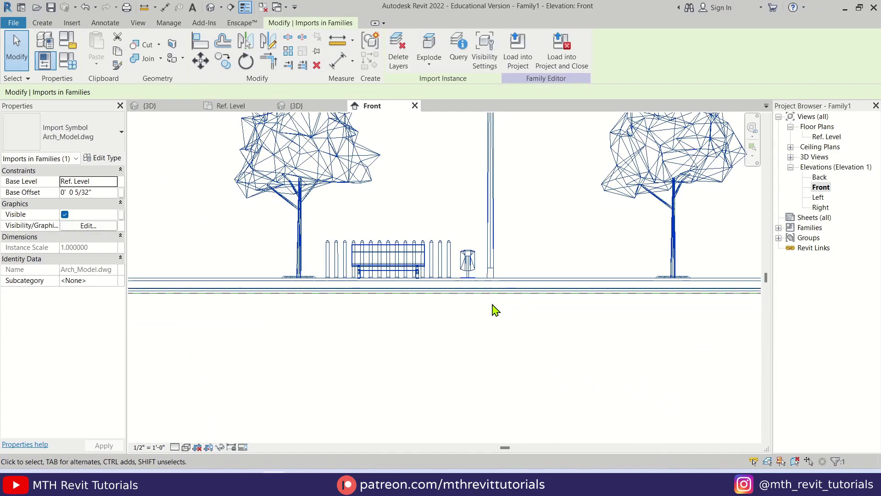
key(Down)
scroll(592, 331, down, 3)
scroll(673, 312, up, 3)
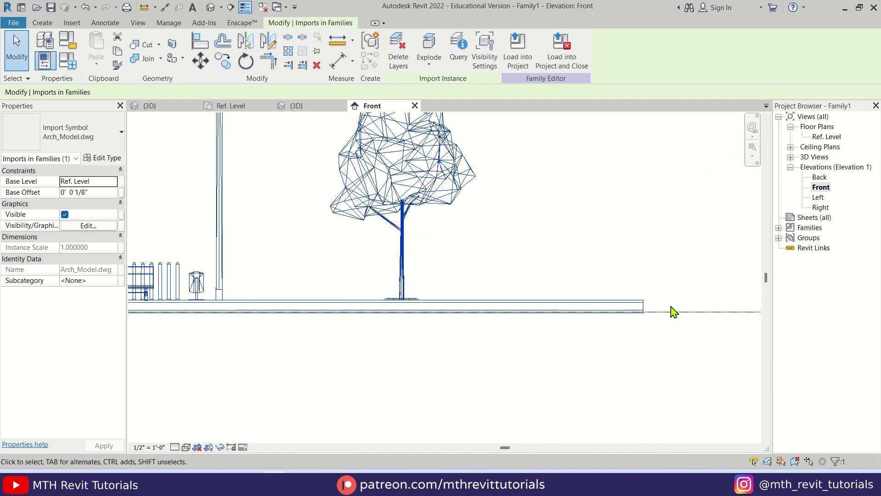
scroll(673, 312, up, 2)
key(Up)
scroll(542, 328, down, 6)
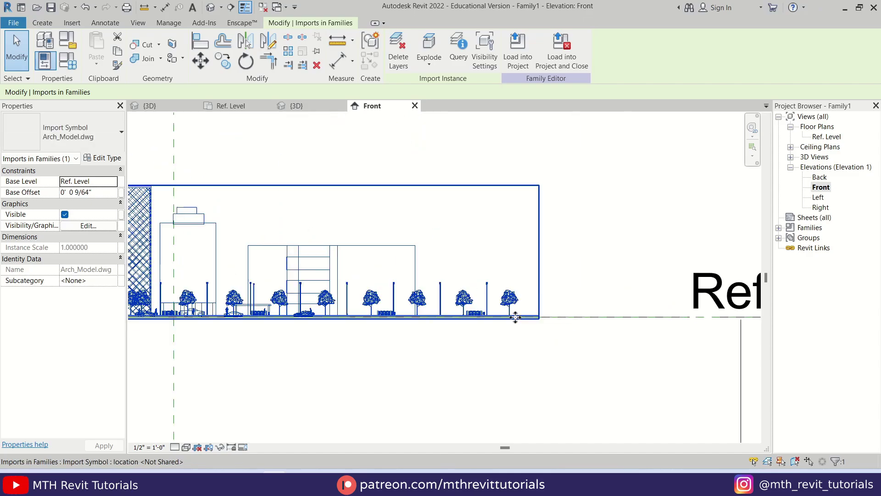
key(Escape)
Return to the family's 3D view.
click(297, 105)
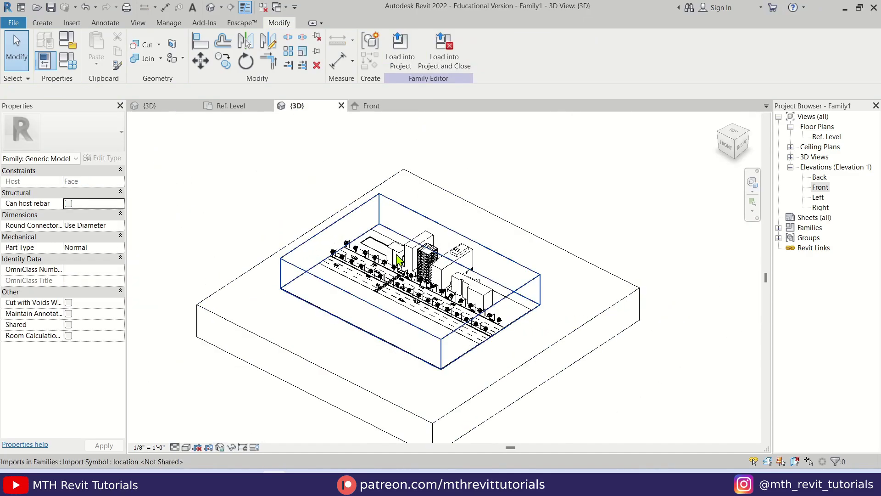
scroll(449, 277, up, 2)
scroll(446, 293, up, 2)
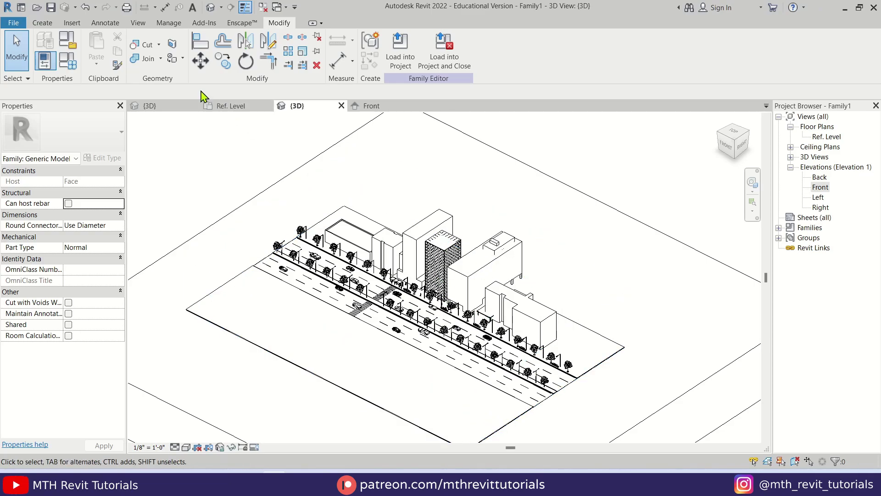
In Object Styles' Imported Objects list, browse materials for the A-DOOR layer.
click(170, 23)
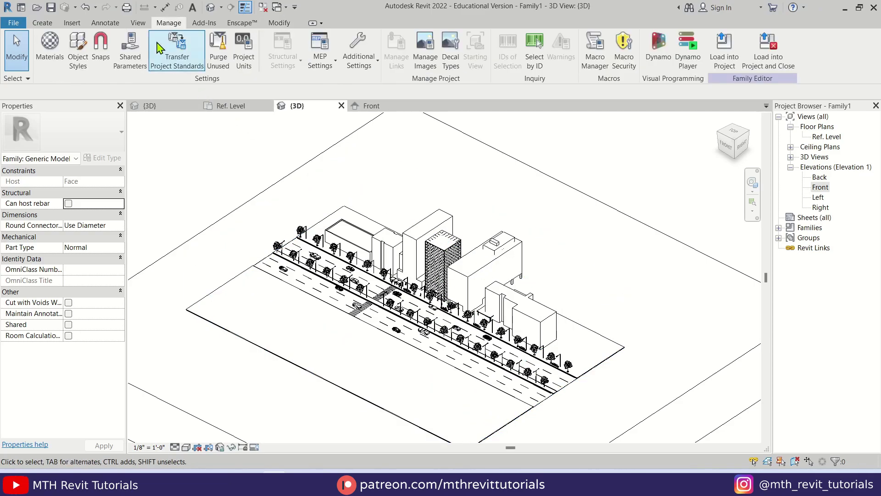
click(78, 64)
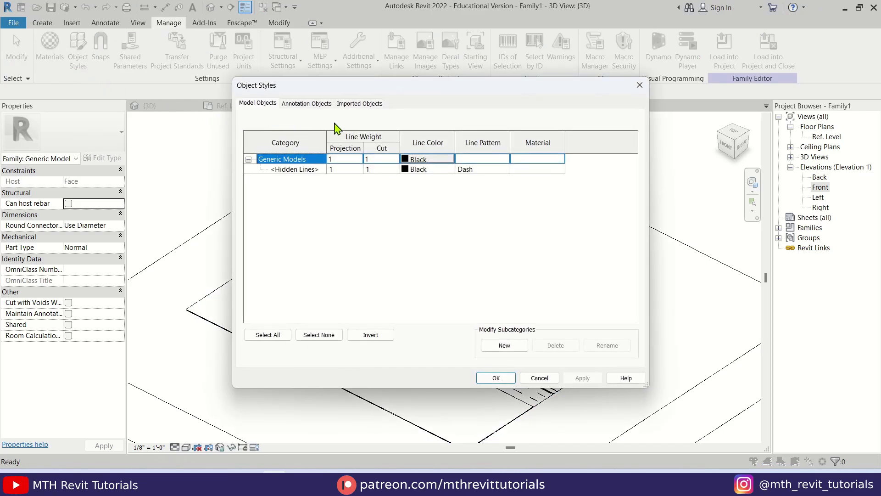
click(354, 107)
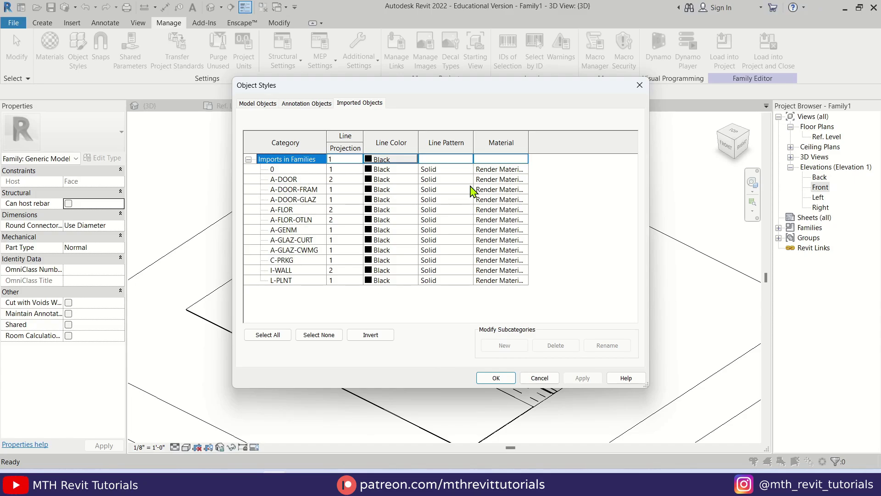
click(505, 180)
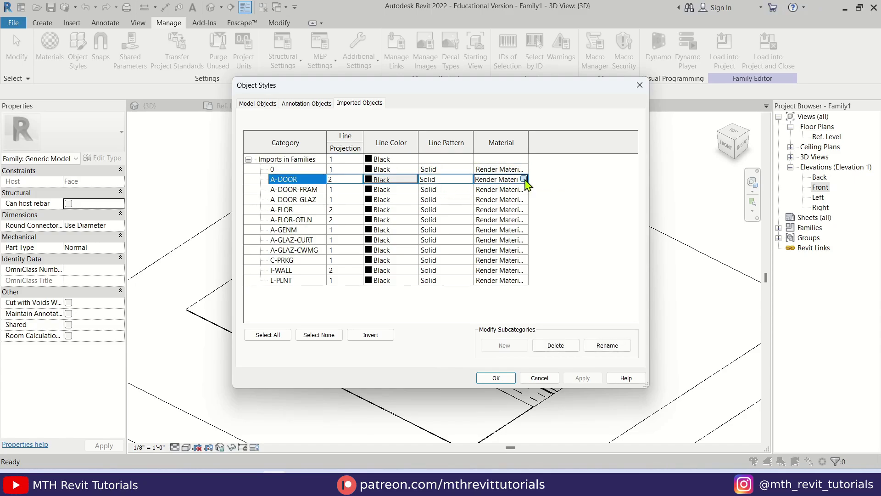
click(523, 179)
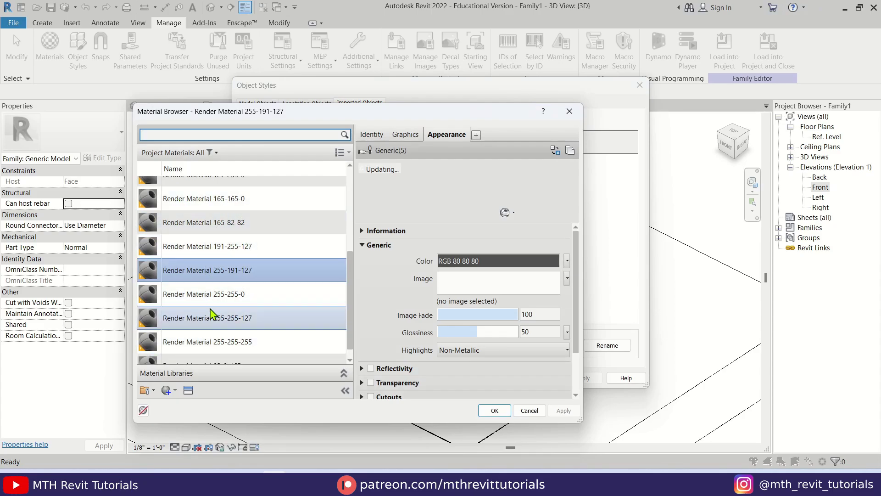
Search 'render', delete the Render Material entries, and clear the search.
text(ren)
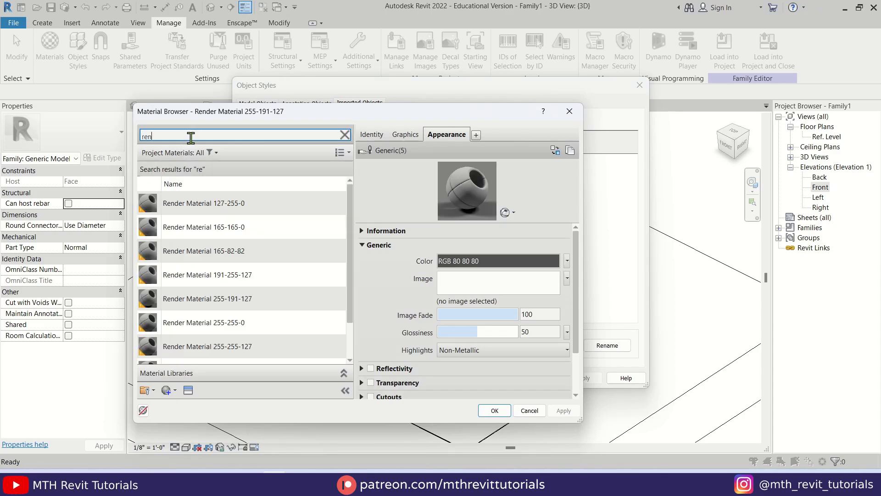
text(der)
click(232, 207)
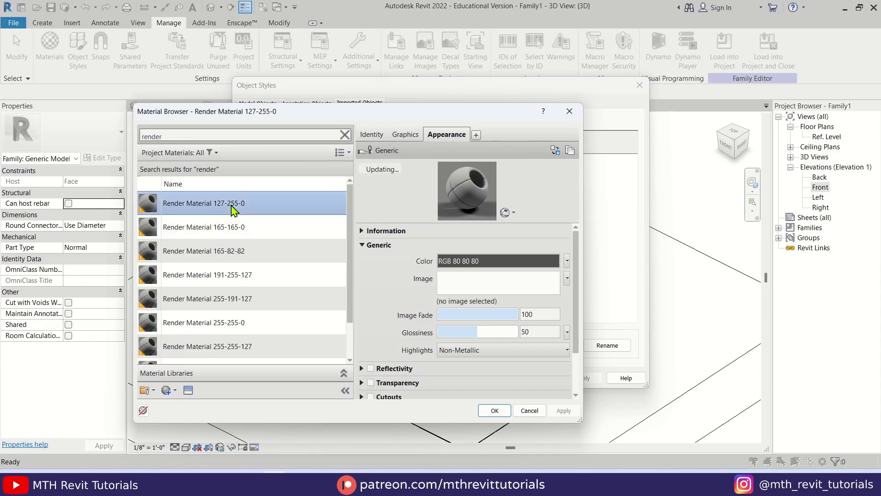
key(Down)
key(Down)
key(Down)
key(Down)
key(Down)
key(Down)
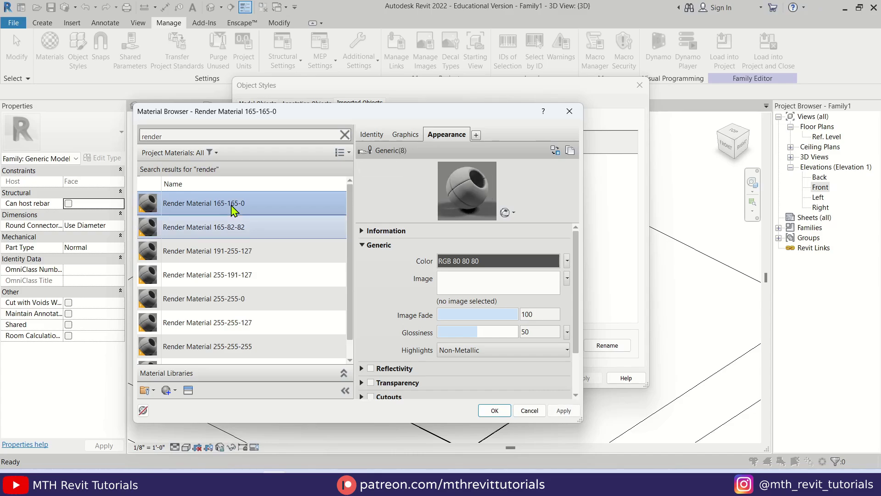
key(Delete)
key(Delete)
key(Delete)
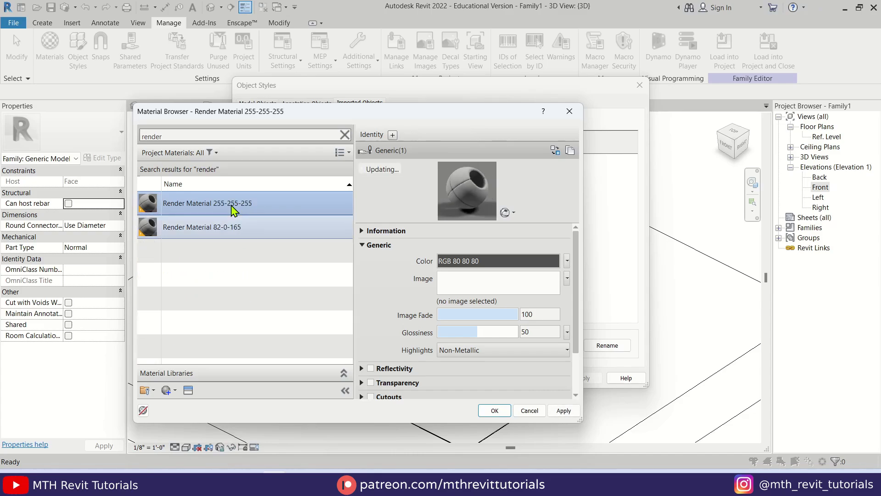
click(345, 135)
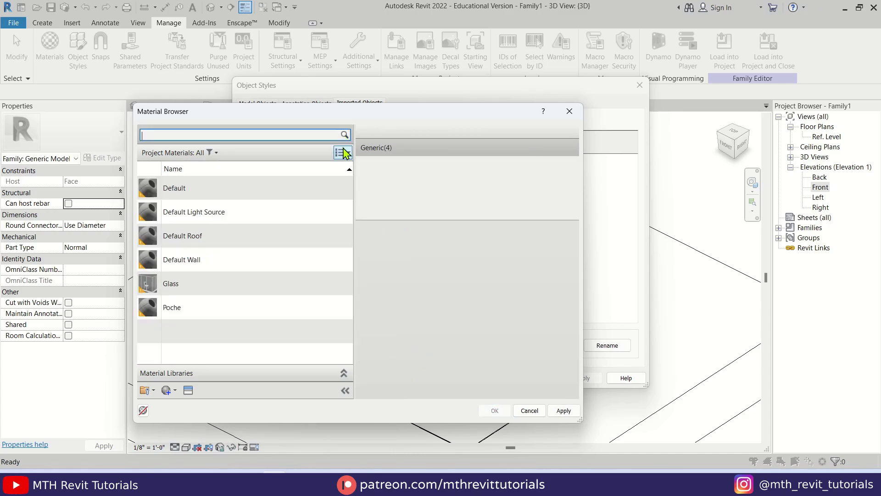
Create a new blank material and rename it '00 - Material 1'.
click(168, 390)
click(212, 406)
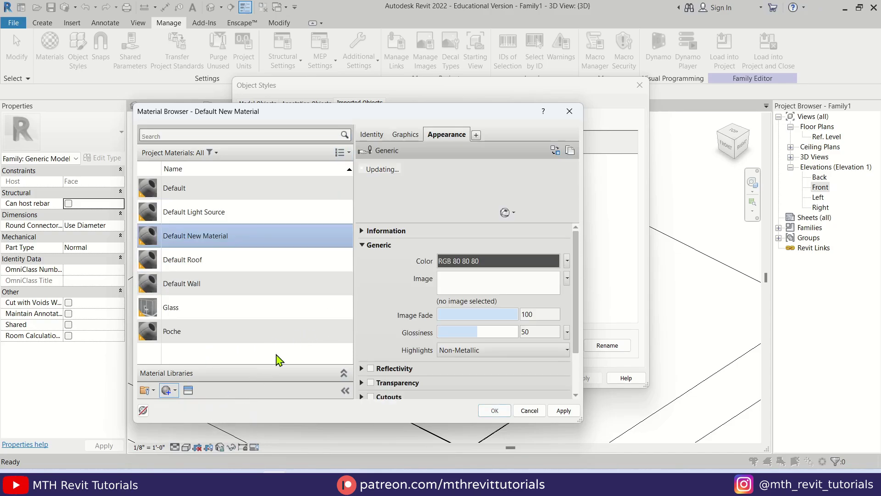
right_click(227, 237)
click(253, 266)
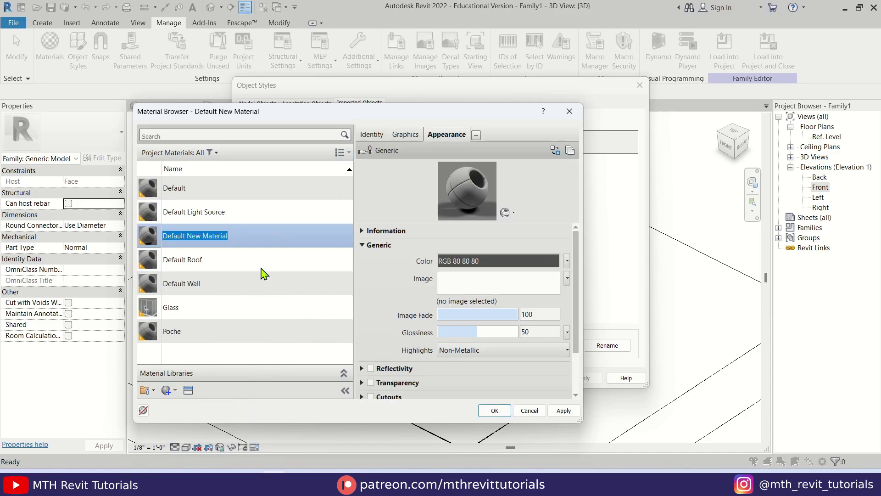
text(00)
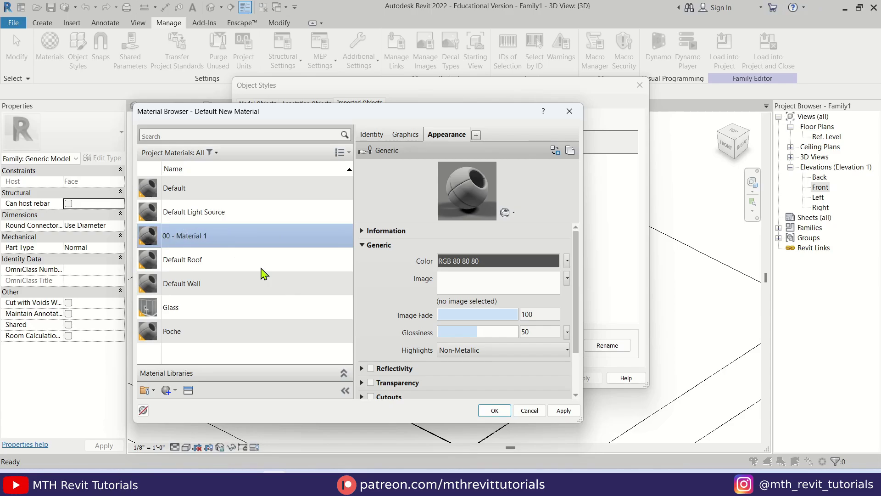
Set its appearance colour to peach RGB 255 181 145 and glossiness to 10, then apply.
click(459, 260)
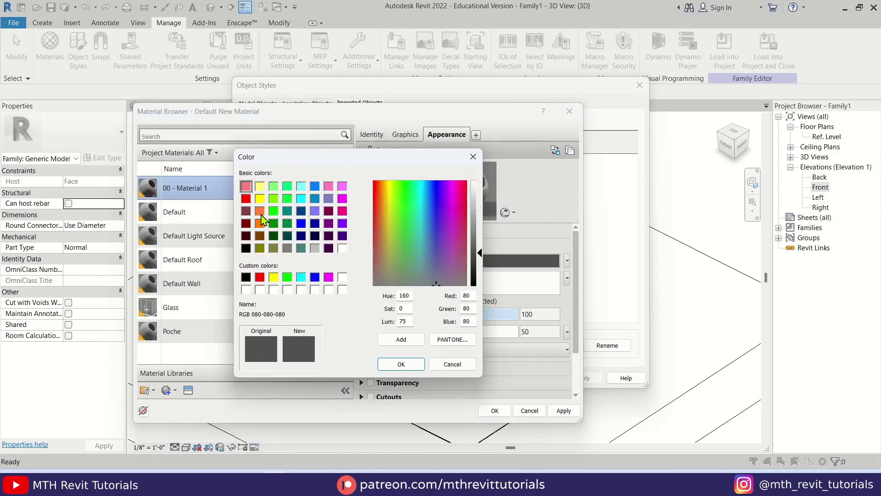
click(259, 212)
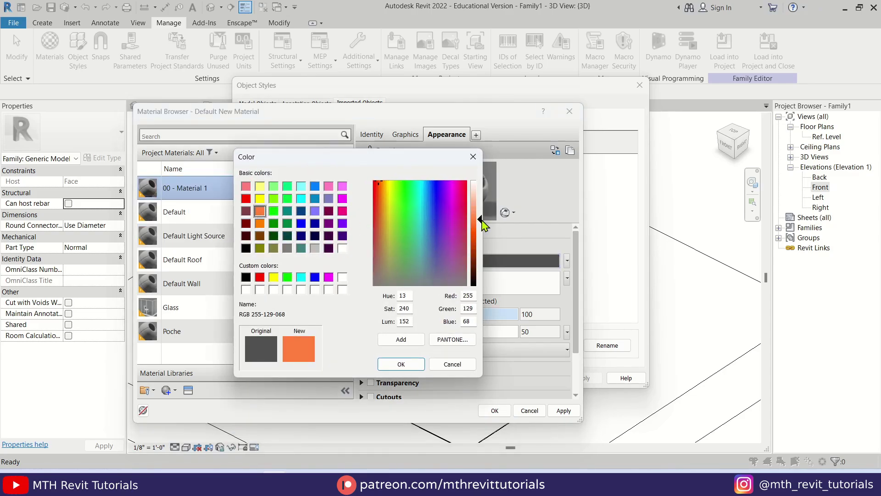
drag(482, 220, 482, 206)
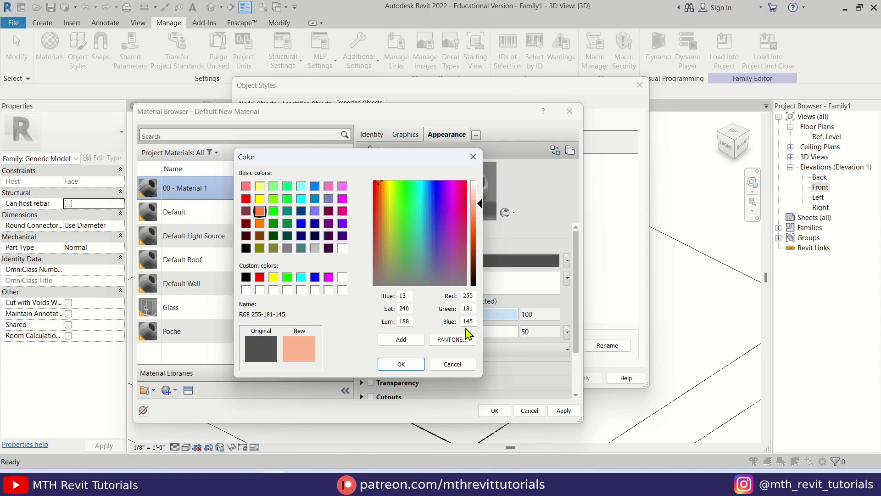
click(401, 364)
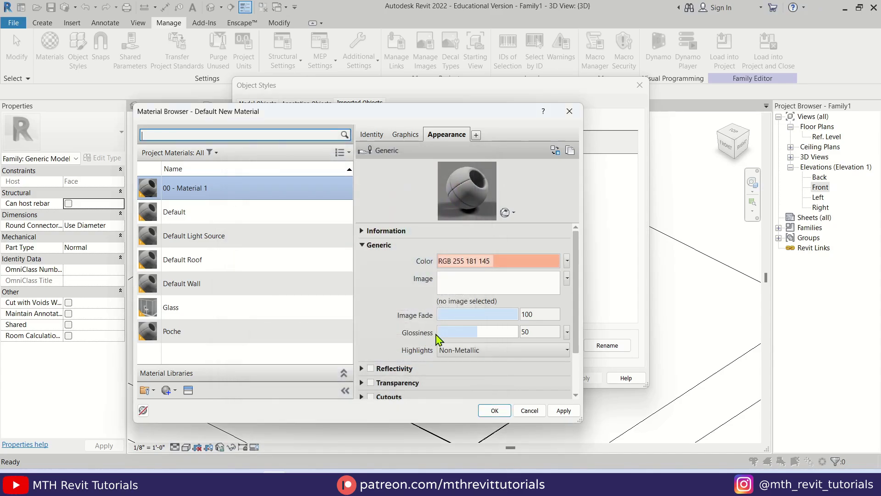
drag(476, 332, 449, 333)
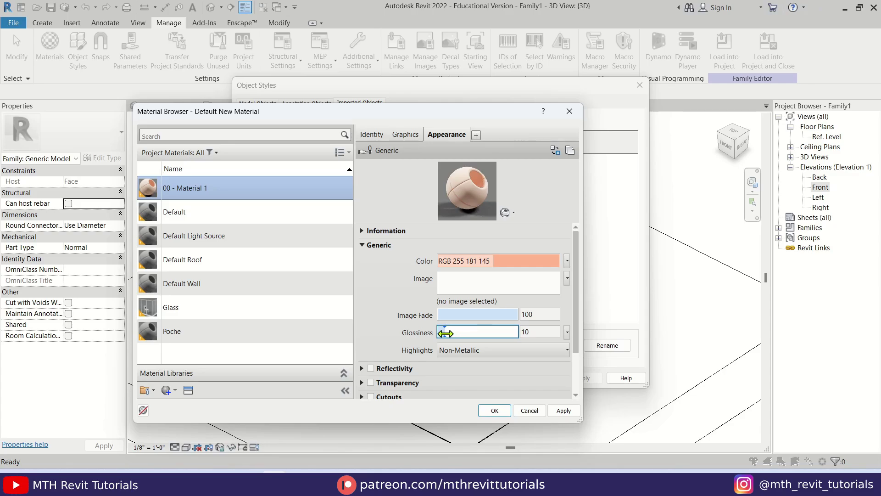
click(565, 411)
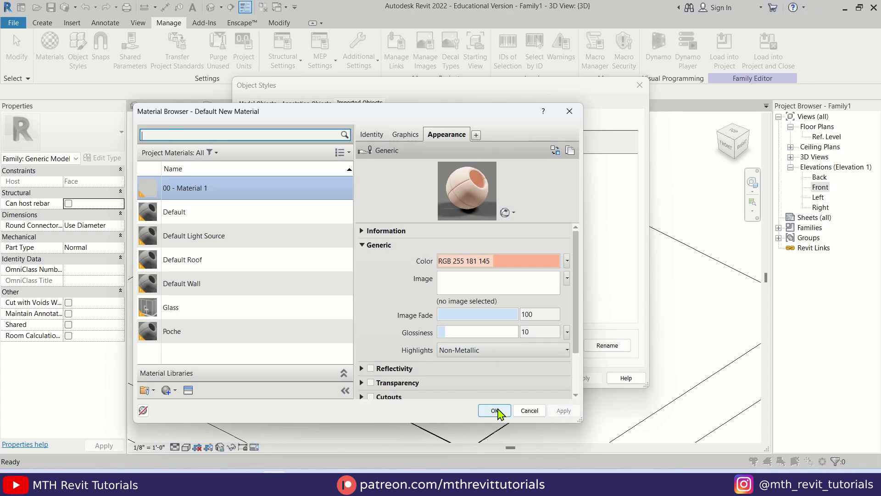
Copy '00 - Material 1' from A-DOOR and paste it into A-DOOR-FRAM, A-DOOR-GLAZ and A-FLOR.
click(495, 411)
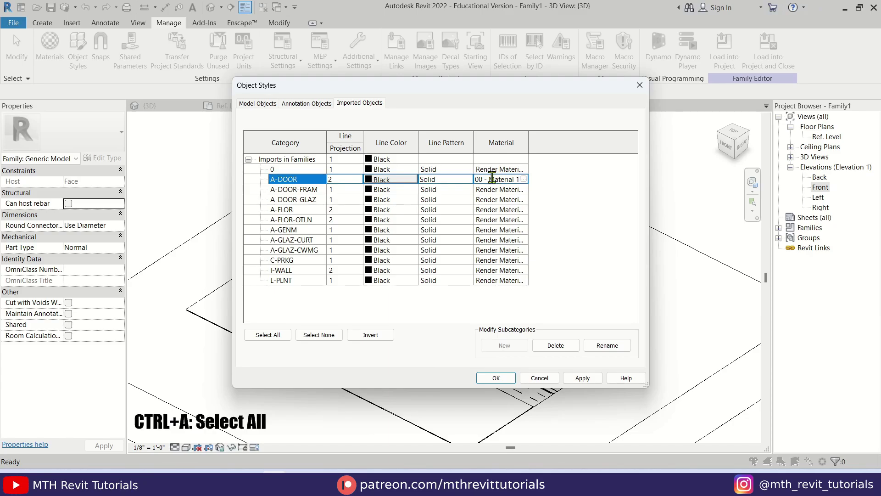
key(ctrl+a)
key(ctrl+c)
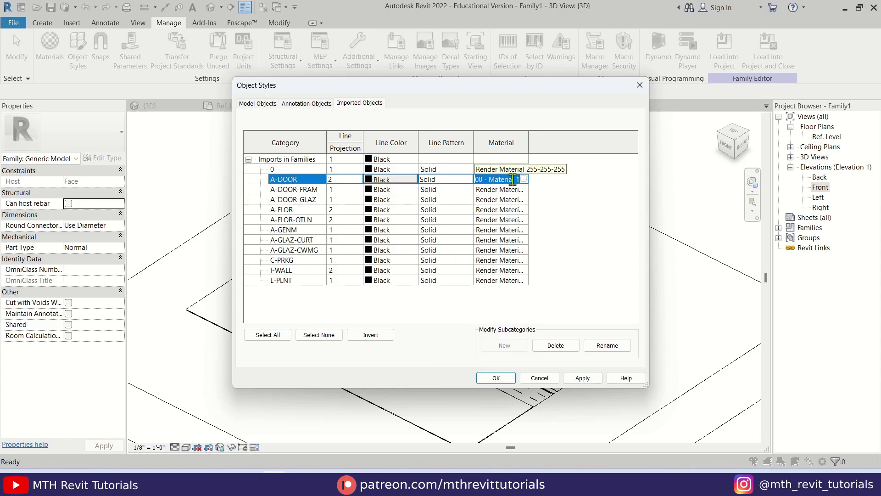
click(497, 190)
key(ctrl+a)
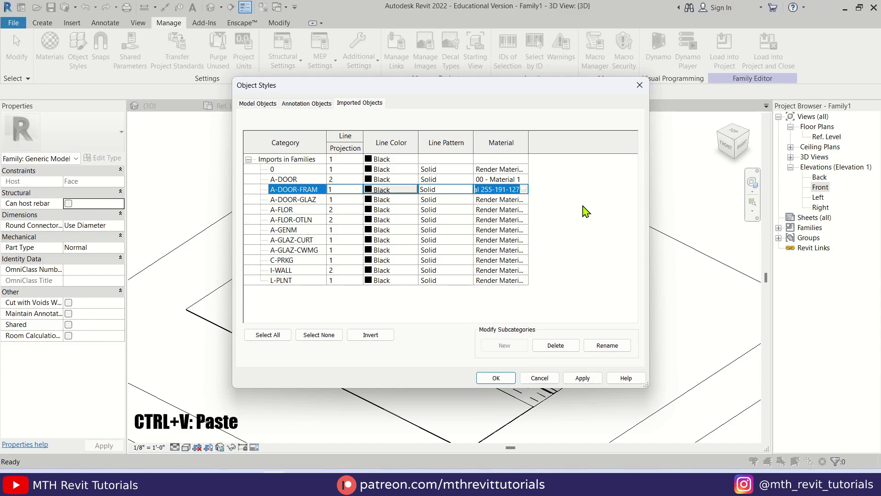
key(ctrl+v)
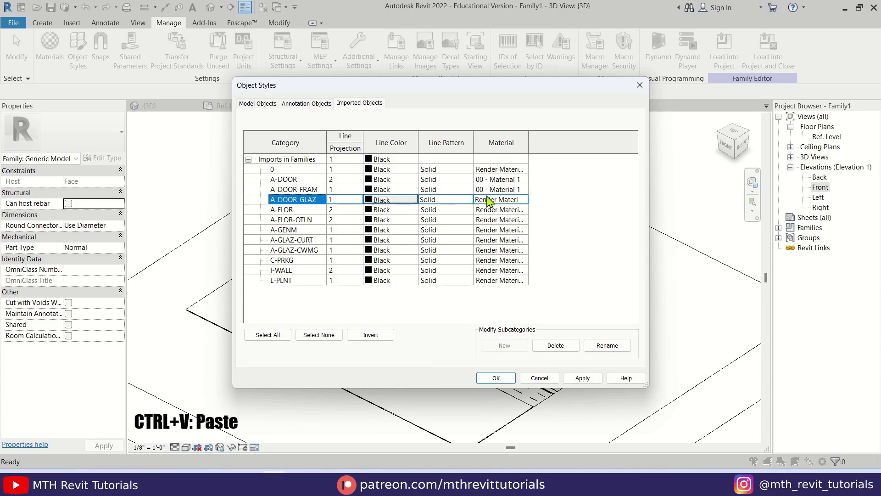
key(ctrl+a)
key(ctrl+v)
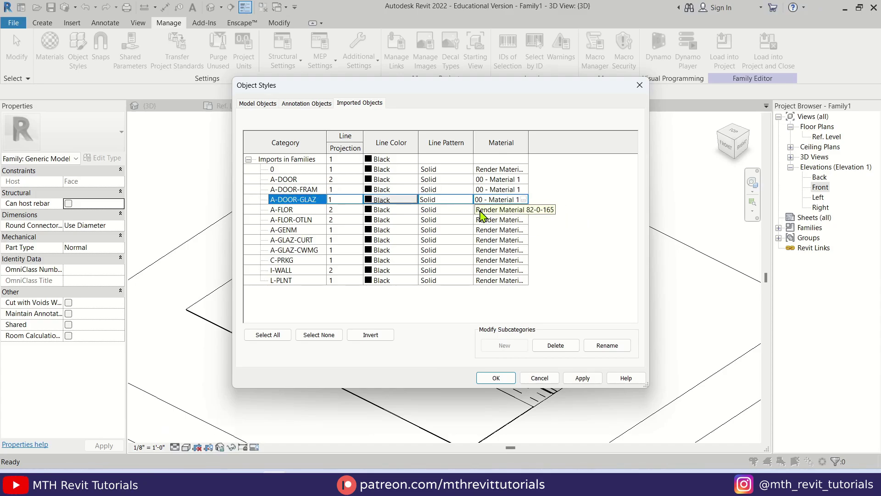
click(480, 211)
key(ctrl+a)
key(ctrl+v)
Assign it to A-FLOR-OTLN, A-GENM and the remaining rows through I-WALL, with A-GLAZ-CURT set to Glass.
click(486, 219)
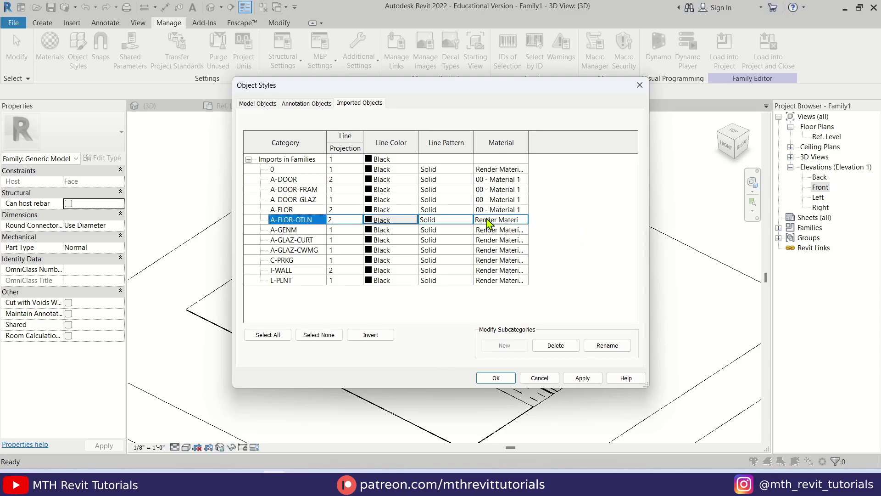
key(ctrl+a)
key(ctrl+v)
click(485, 226)
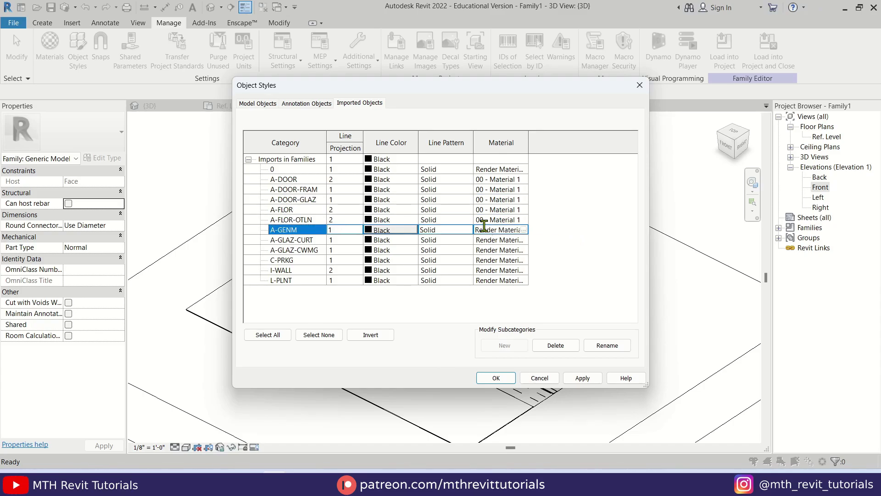
key(ctrl+a)
key(ctrl+v)
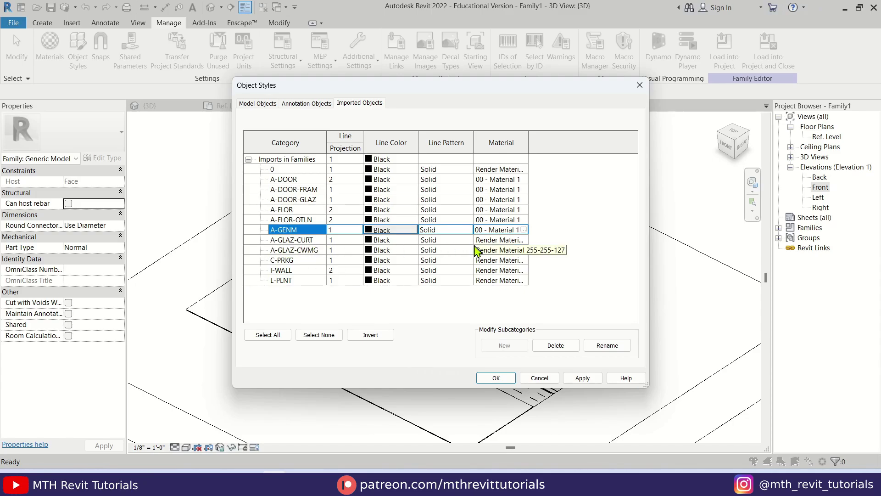
click(485, 240)
key(ctrl+a)
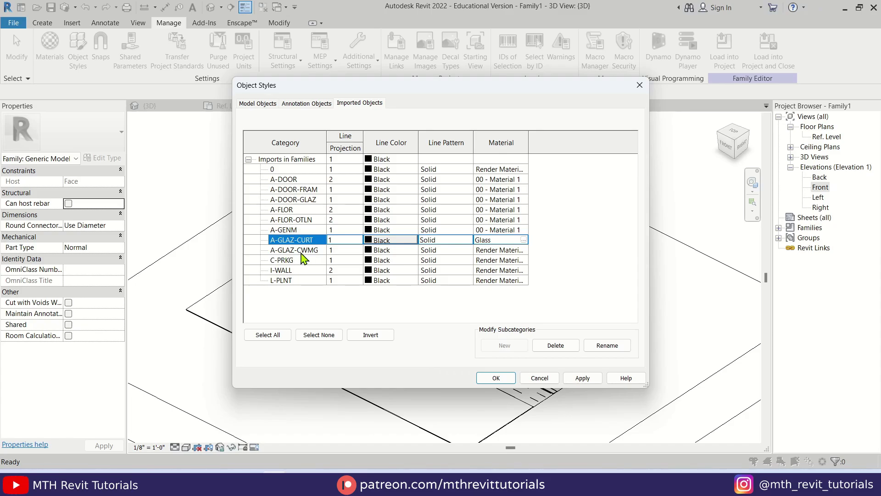
click(498, 249)
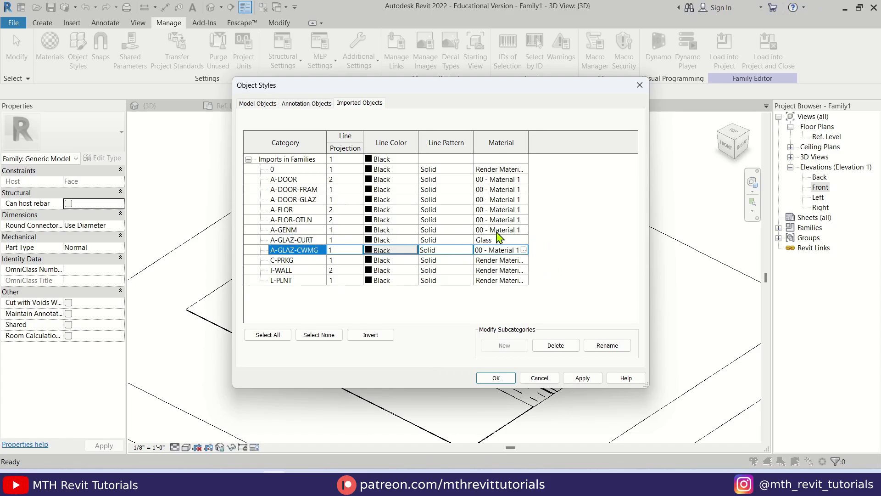
click(482, 261)
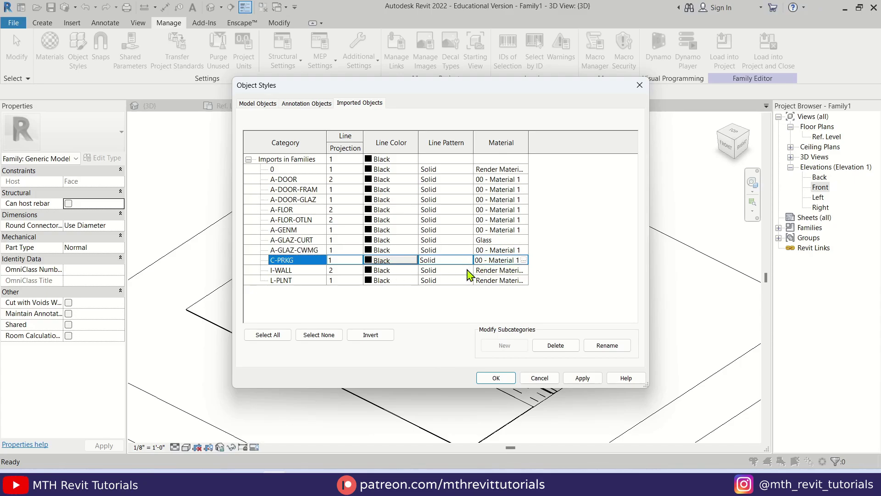
click(488, 271)
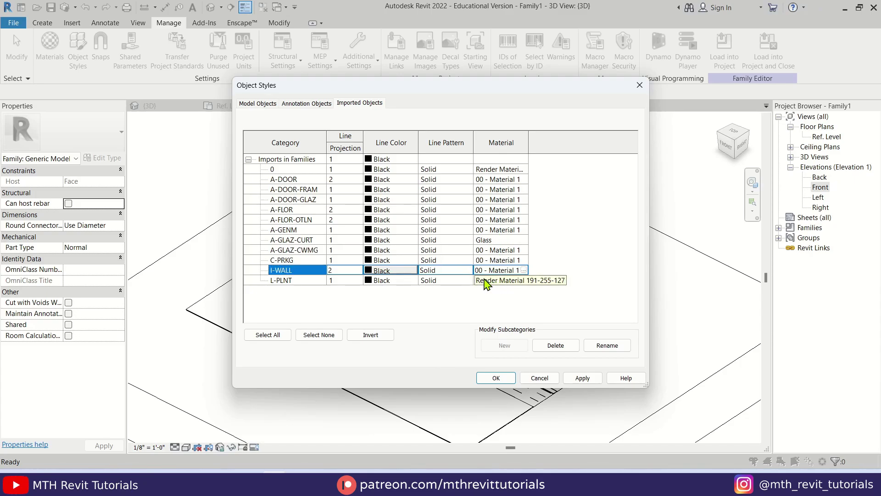
click(483, 281)
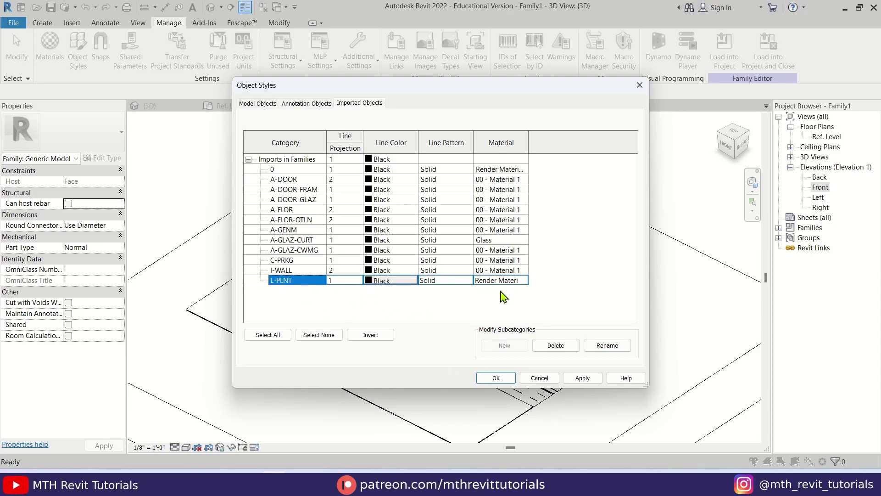
For the L-PLNT layer, duplicate 00 - Material 1 and name it '00 - Material 2'.
click(523, 281)
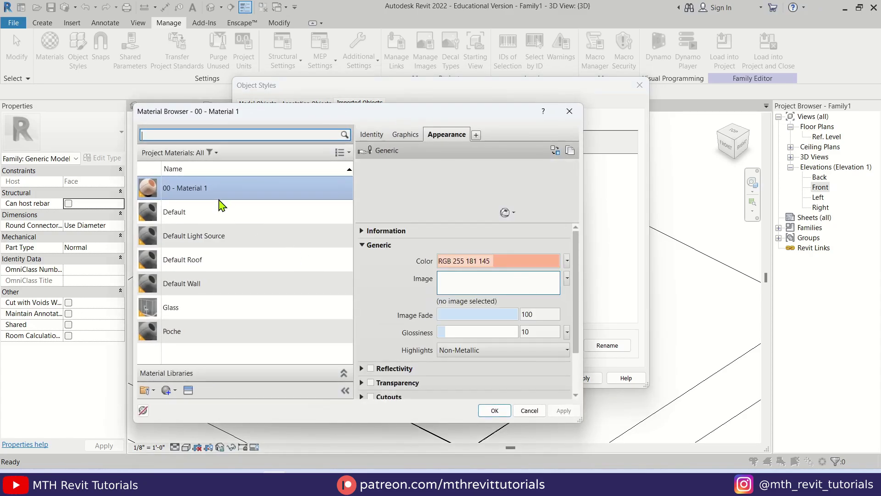
right_click(202, 188)
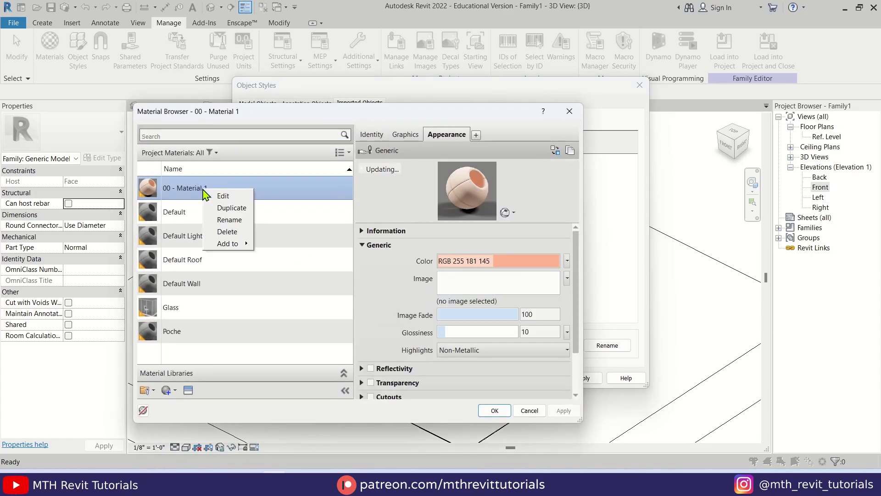
click(234, 211)
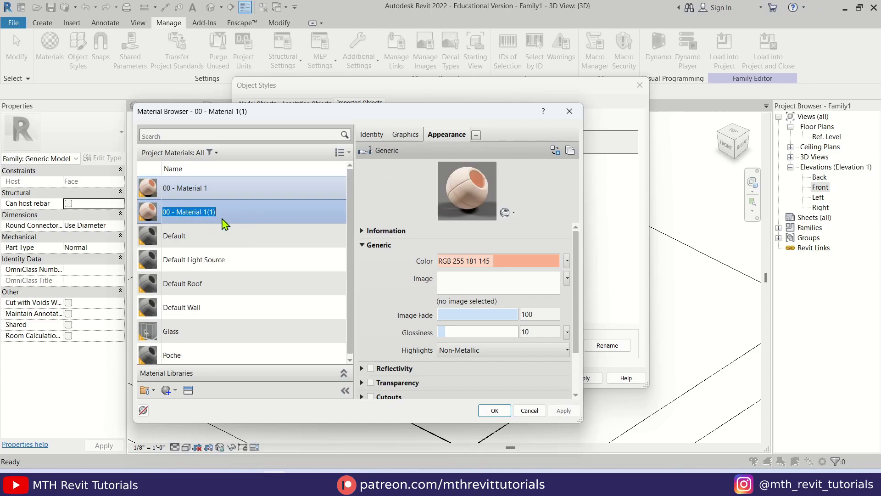
click(207, 212)
text(2)
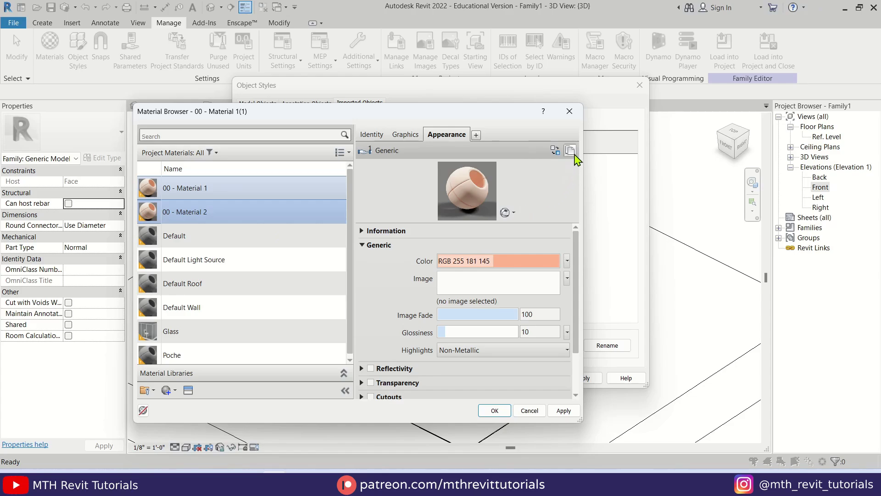
Give 00 - Material 2 its own appearance asset coloured off-white RGB 255 241 234.
click(571, 152)
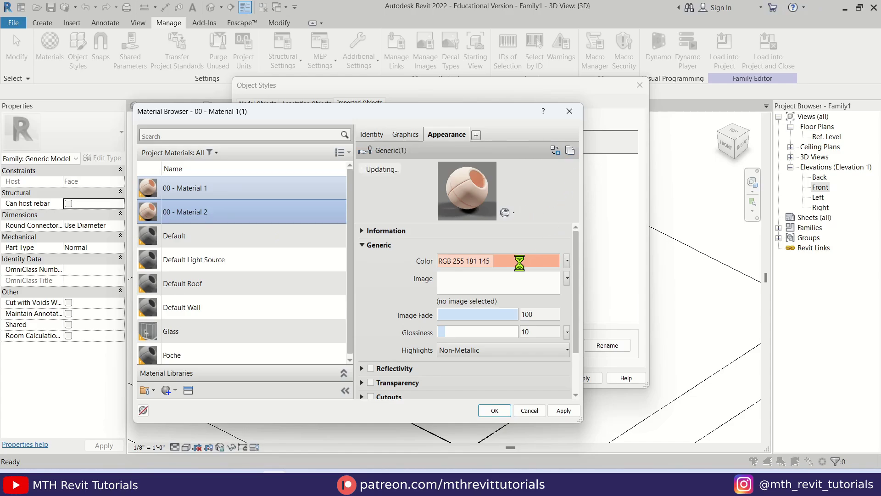
click(519, 261)
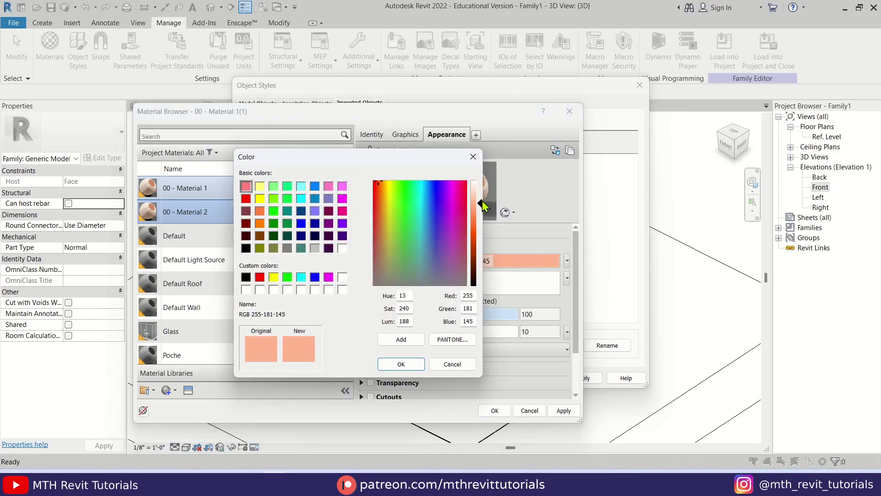
drag(483, 206, 478, 197)
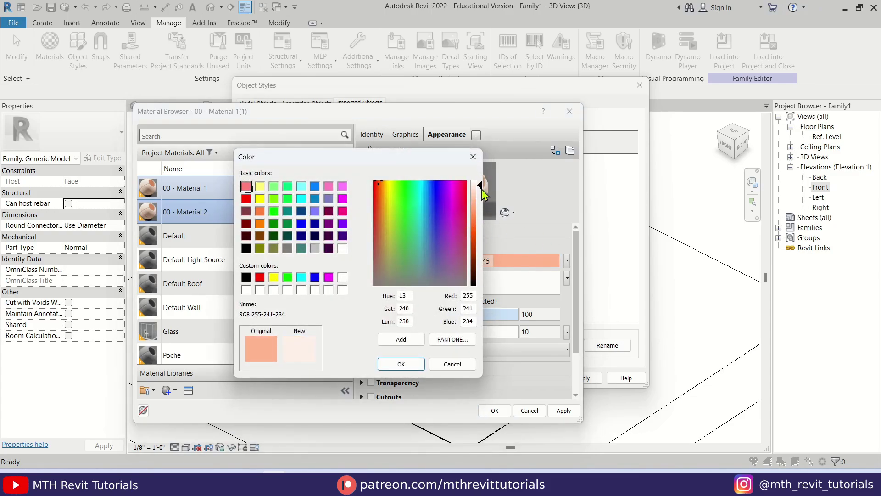
click(406, 365)
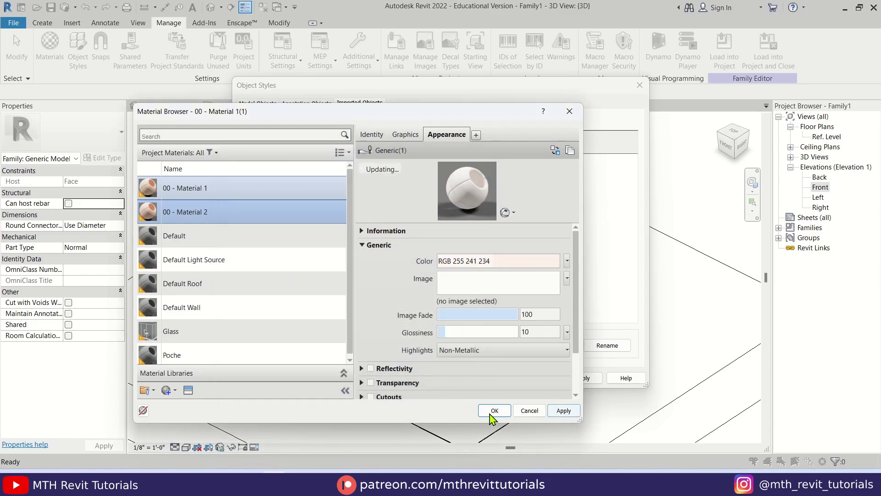
Close the Material Browser and Object Styles, and set the visual style to Realistic.
click(494, 410)
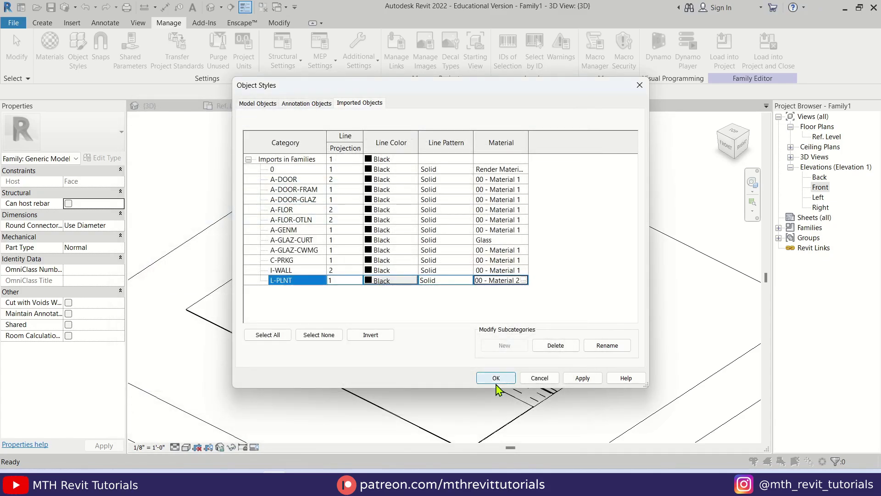
click(497, 384)
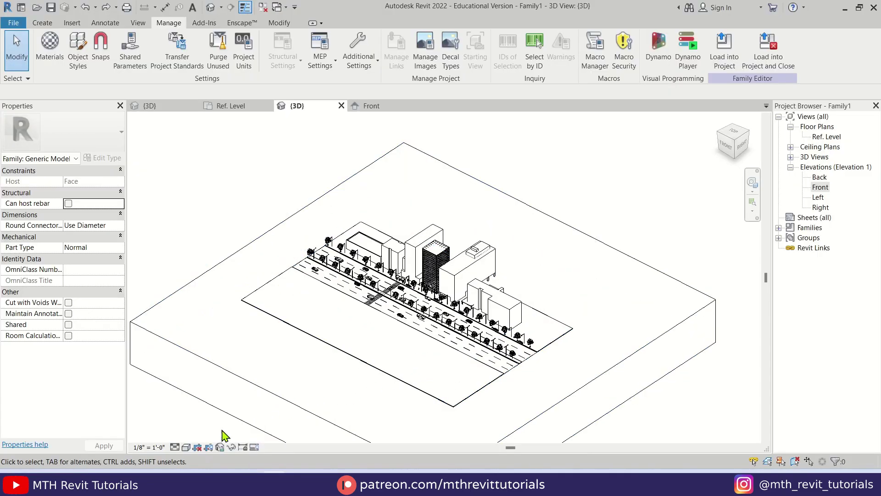
click(186, 446)
click(216, 437)
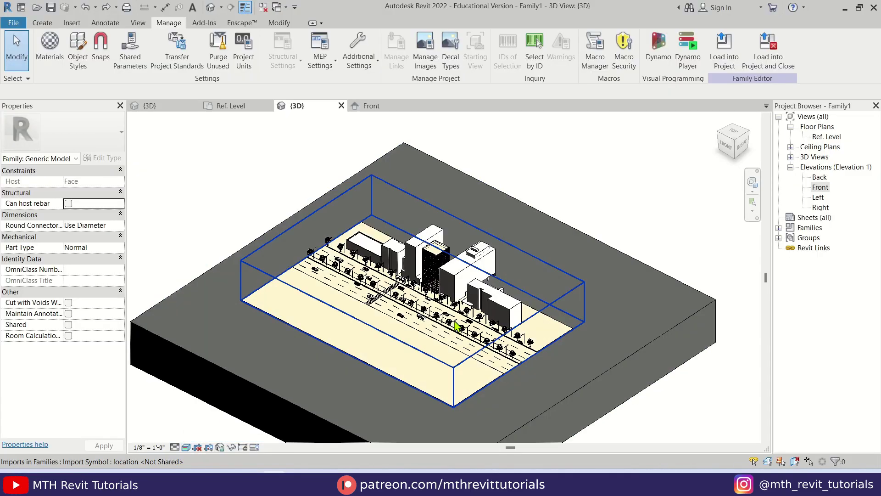
Zoom and orbit to inspect the peach base and white buildings from a lower angle.
scroll(443, 326, up, 5)
scroll(413, 312, down, 3)
scroll(353, 305, up, 4)
scroll(333, 303, down, 3)
shift+middle_drag(334, 303, 374, 328)
scroll(374, 329, down, 5)
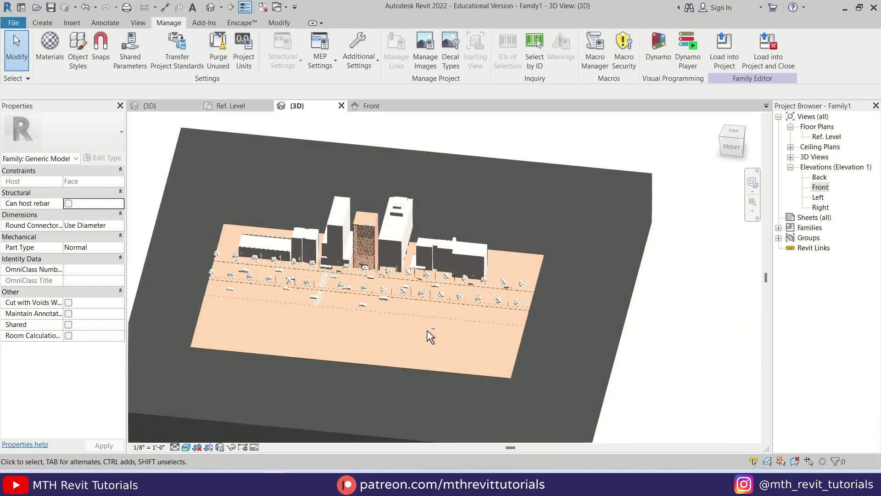
shift+middle_drag(428, 335, 349, 322)
scroll(349, 322, up, 3)
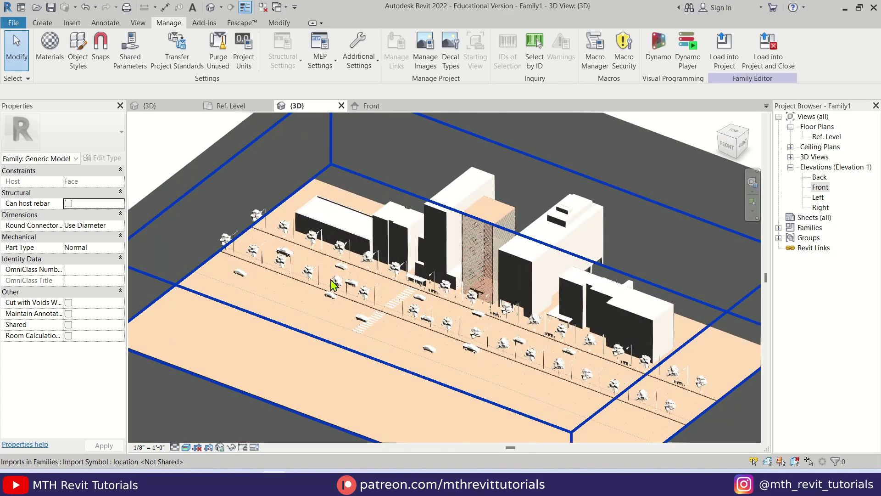
Save the family as Arch_Model.rfa in the Arch Model Tut folder via Save As.
click(51, 7)
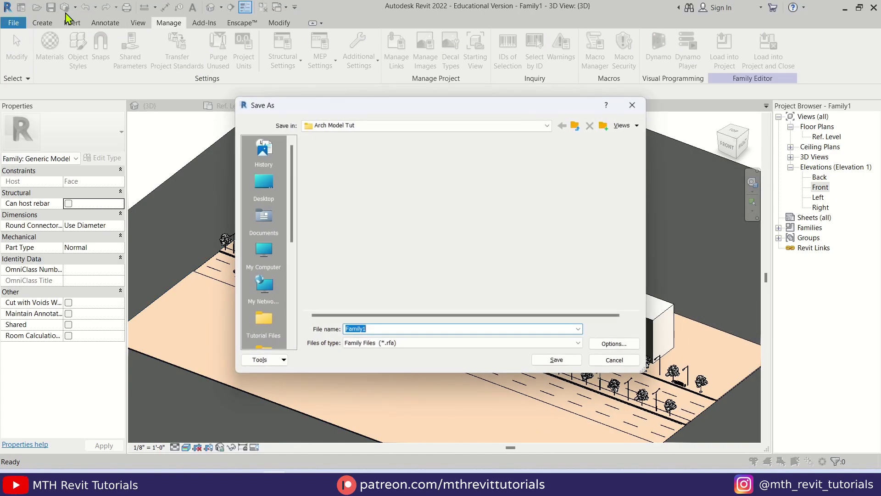
text(Arc)
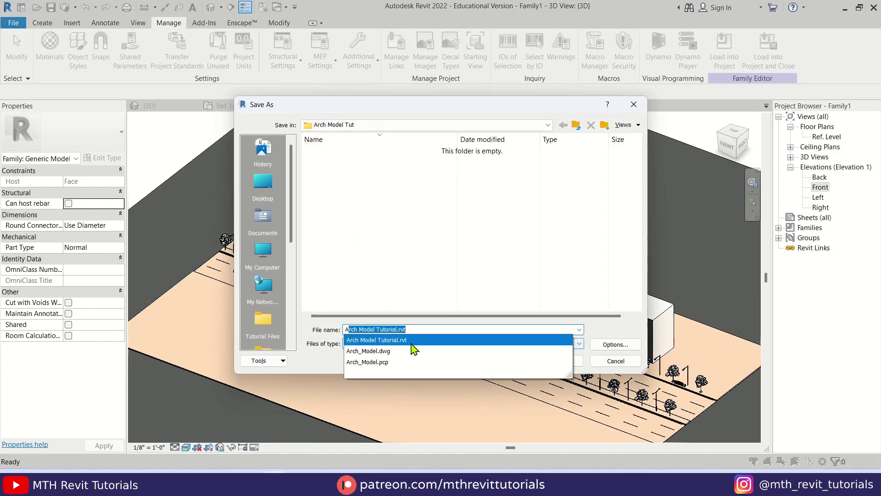
text(h_Model)
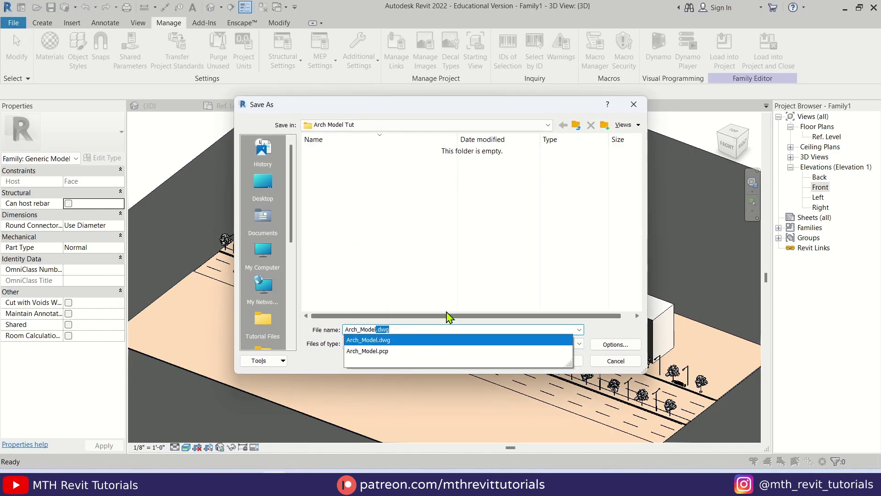
key(Delete)
click(538, 362)
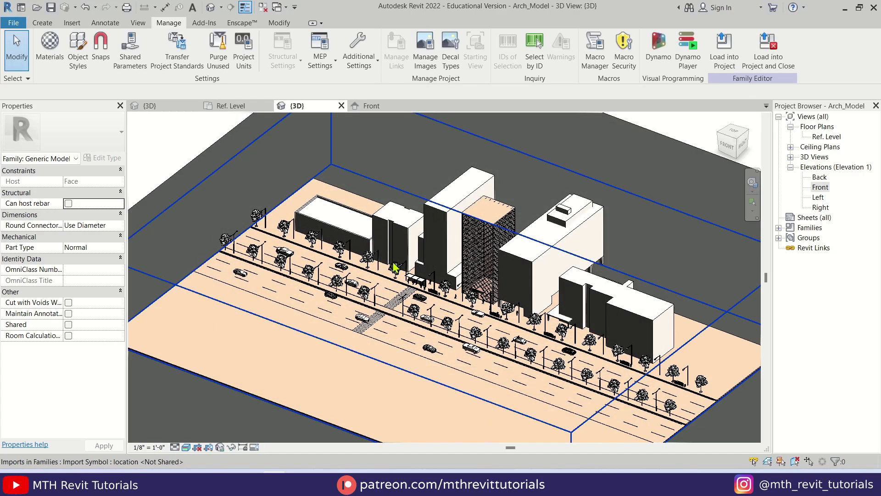
scroll(507, 267, down, 5)
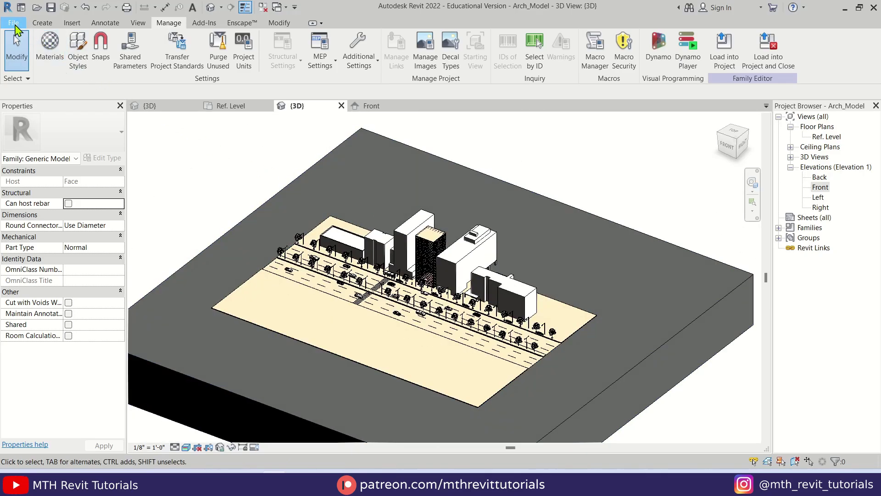
Open the recent Arch Model Tutorial.rvt project at its Level 1 floor plan.
click(16, 24)
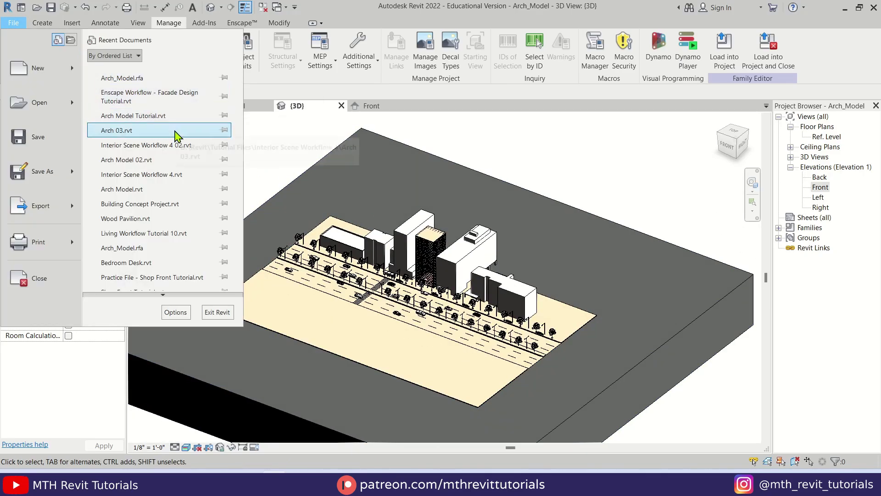
key(Escape)
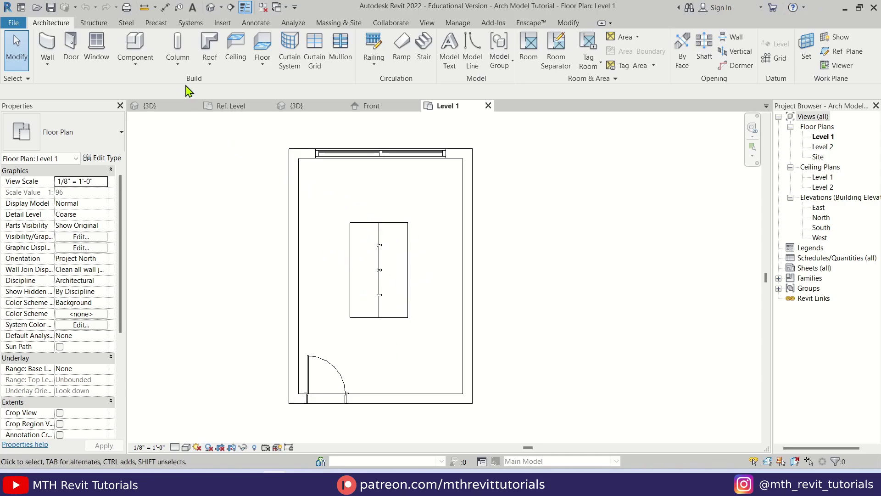
Load the Arch_Model.rfa family into the project through the Component tool.
click(134, 44)
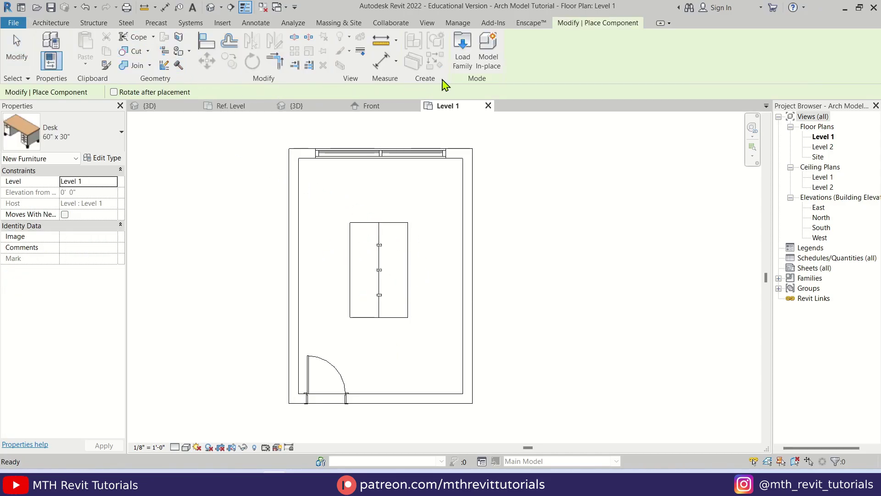
click(462, 49)
click(338, 183)
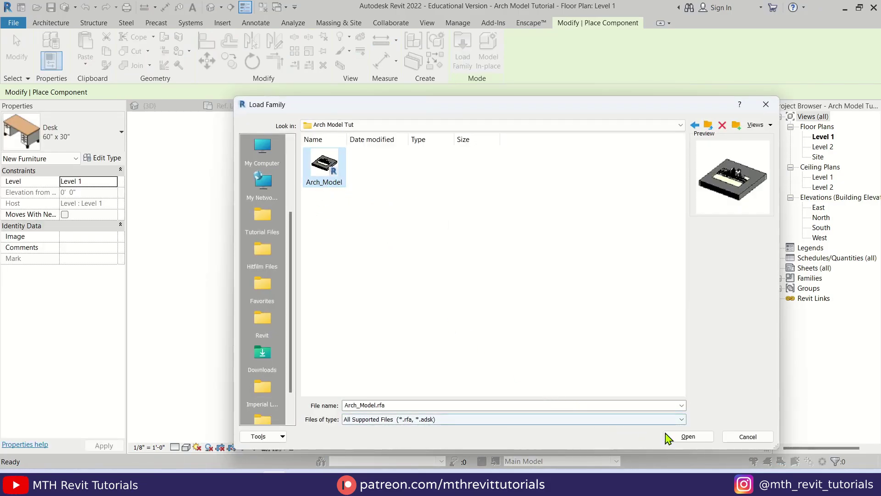
click(681, 438)
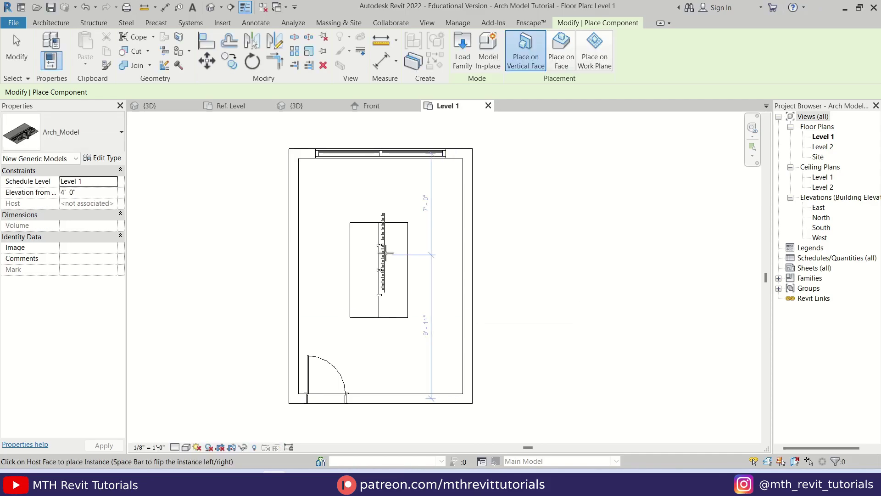
Place the Arch_Model on the dining table's top face with Place on Face, rotated 90°.
click(562, 54)
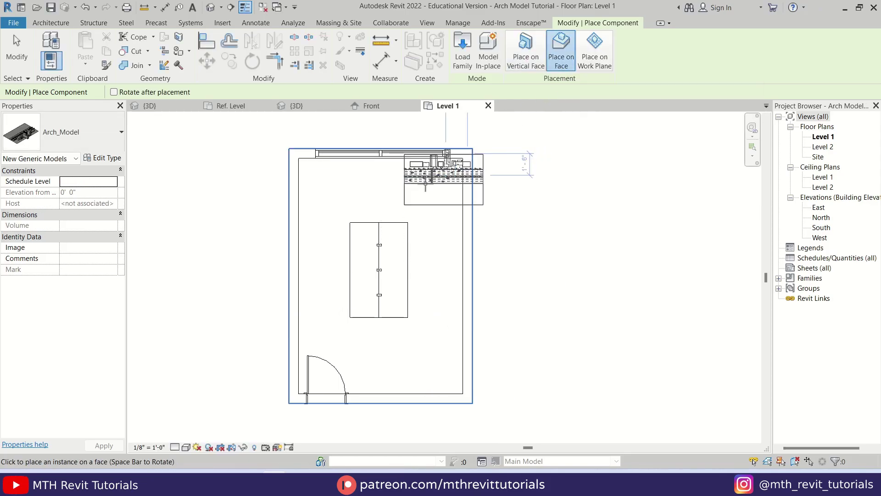
scroll(374, 259, up, 3)
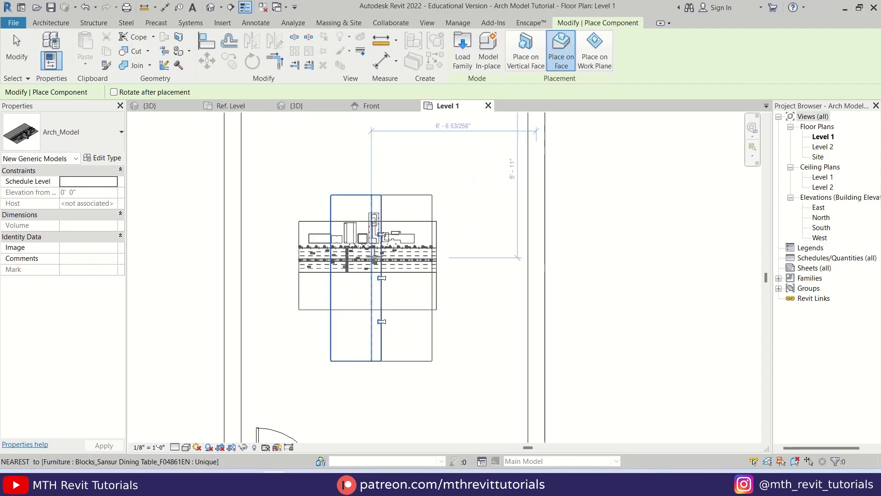
key(space)
scroll(374, 259, up, 2)
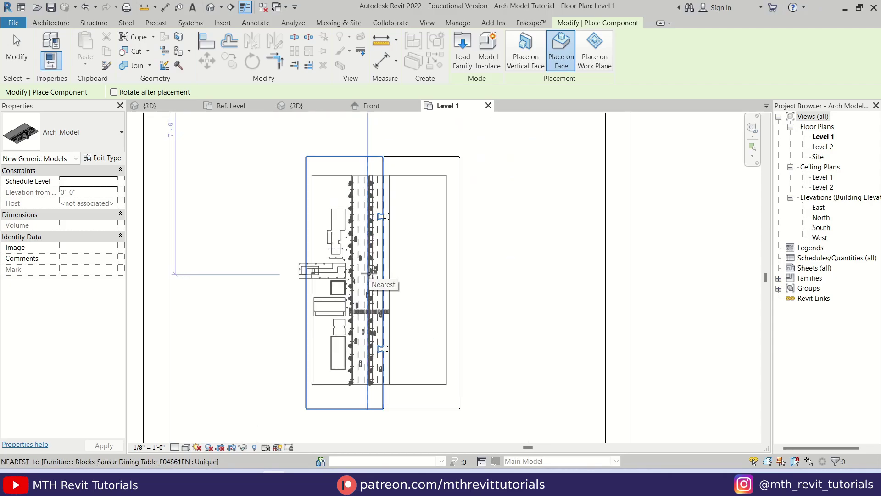
click(367, 275)
key(Escape)
key(Escape)
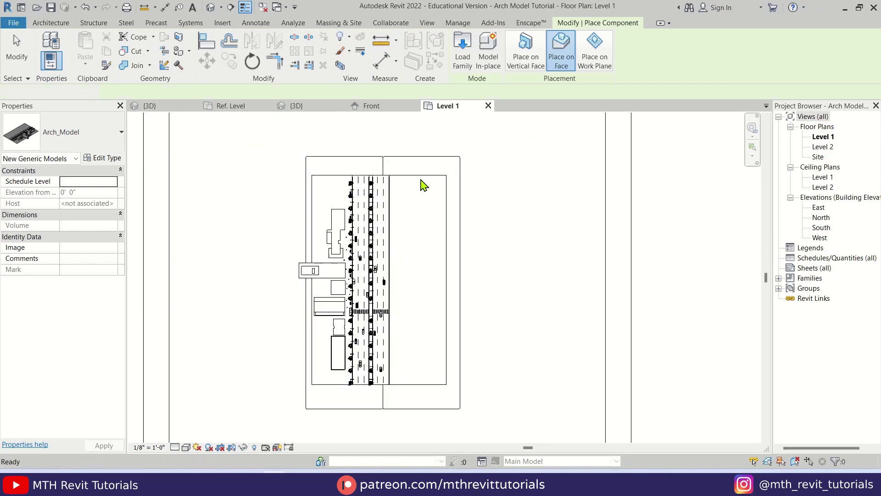
Select the placed city-block model to check it, then clear the selection.
click(423, 184)
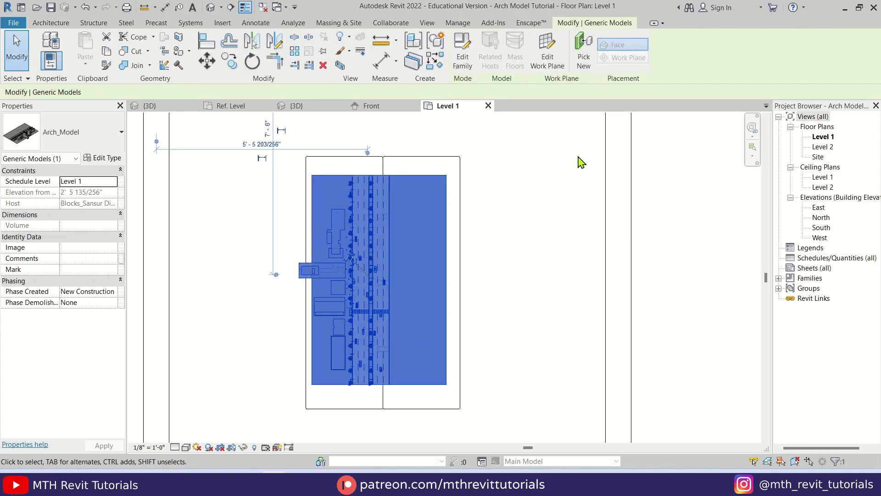
click(543, 256)
click(456, 191)
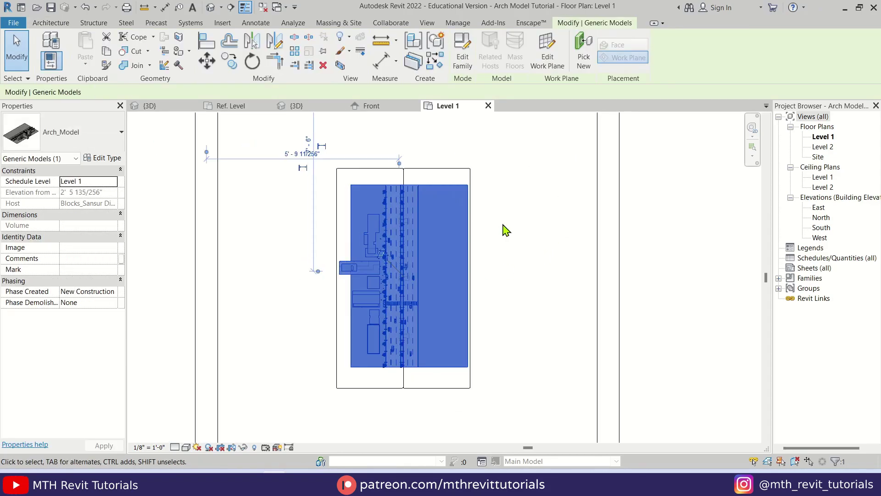
key(Escape)
scroll(439, 268, down, 2)
scroll(439, 267, up, 1)
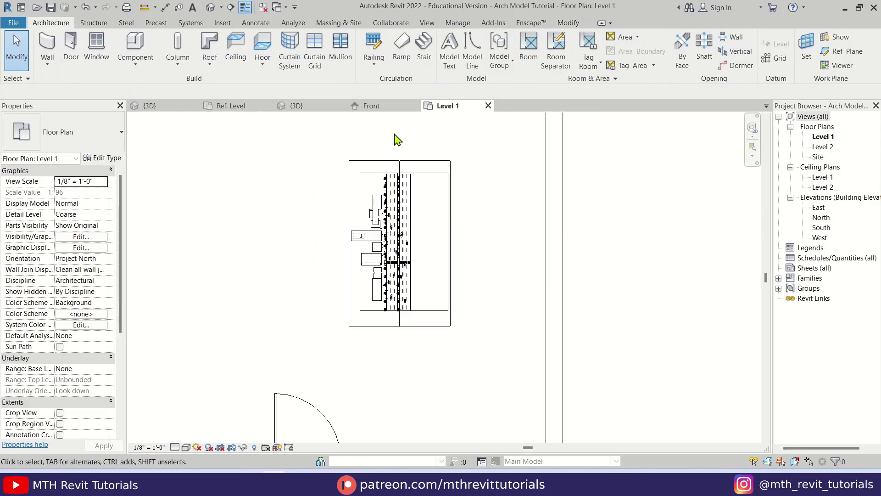
Start Enscape from its ribbon tab to render the table-top city model in real time.
click(528, 23)
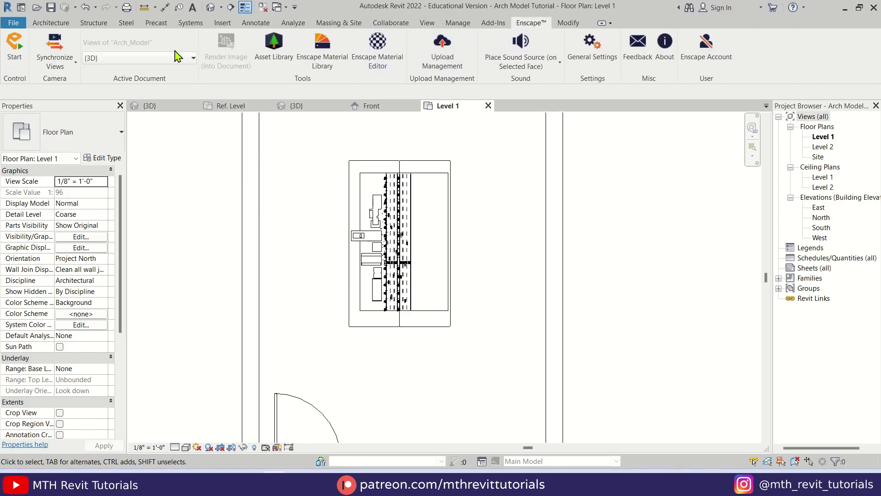
click(17, 46)
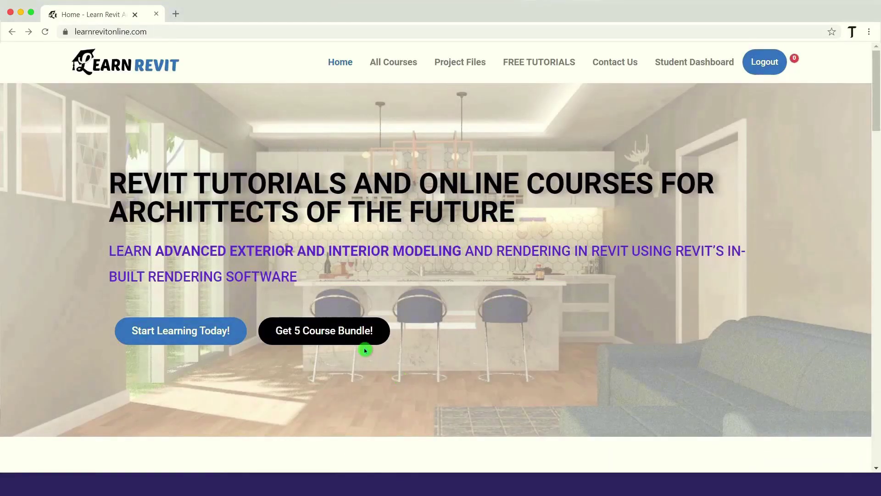
Open the 5 Course Bundle Pack page with the Get 5 Course Bundle! button.
click(366, 349)
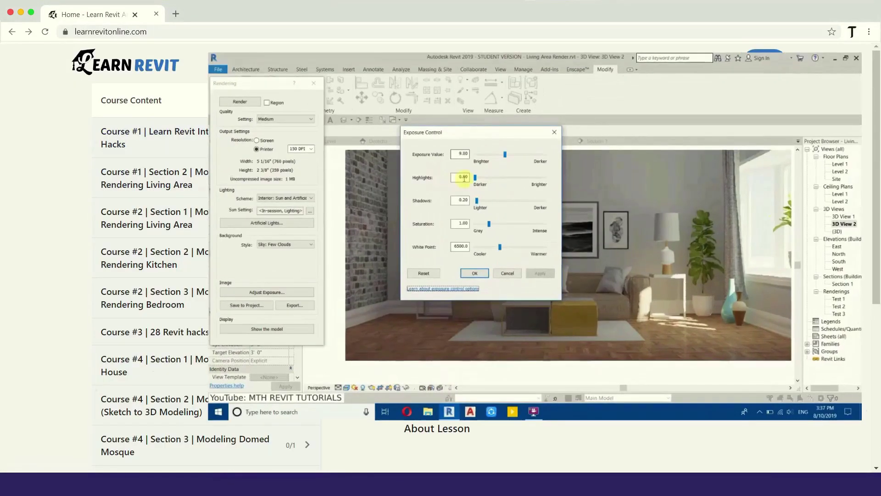